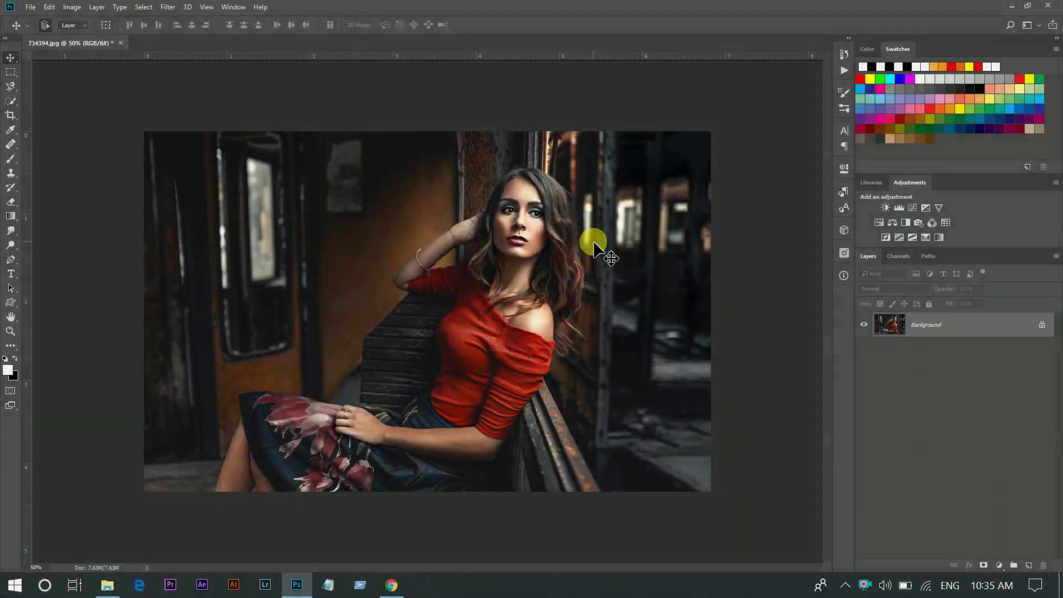
- Fit the whole train-bench portrait to the window with Ctrl+0
key("ctrl+0")
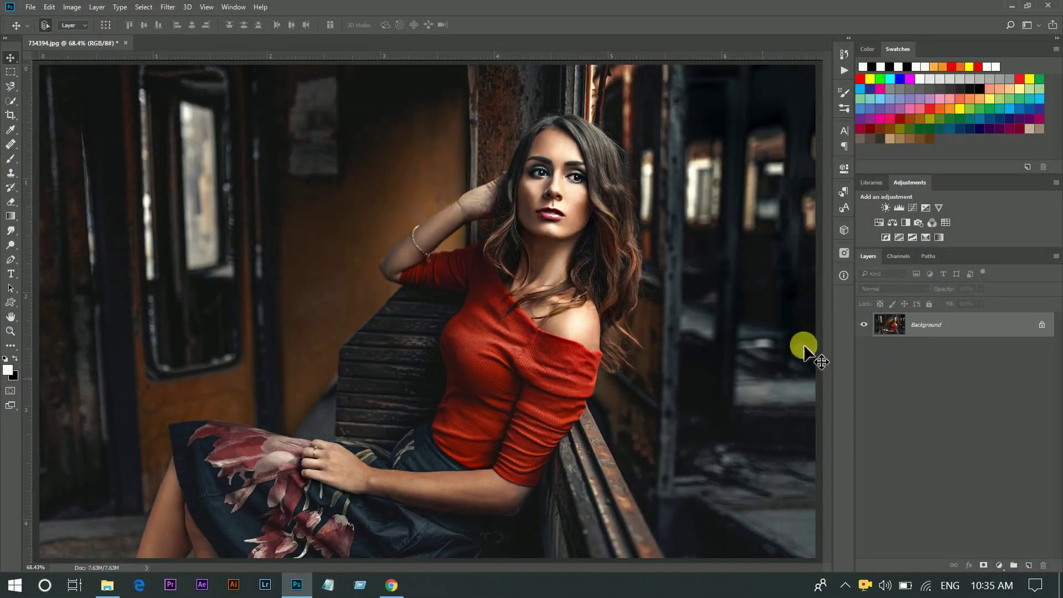
- Add a reversed radial Gradient Fill centred on the woman, scale ~297, angle 50.19
left_click(1004, 564)
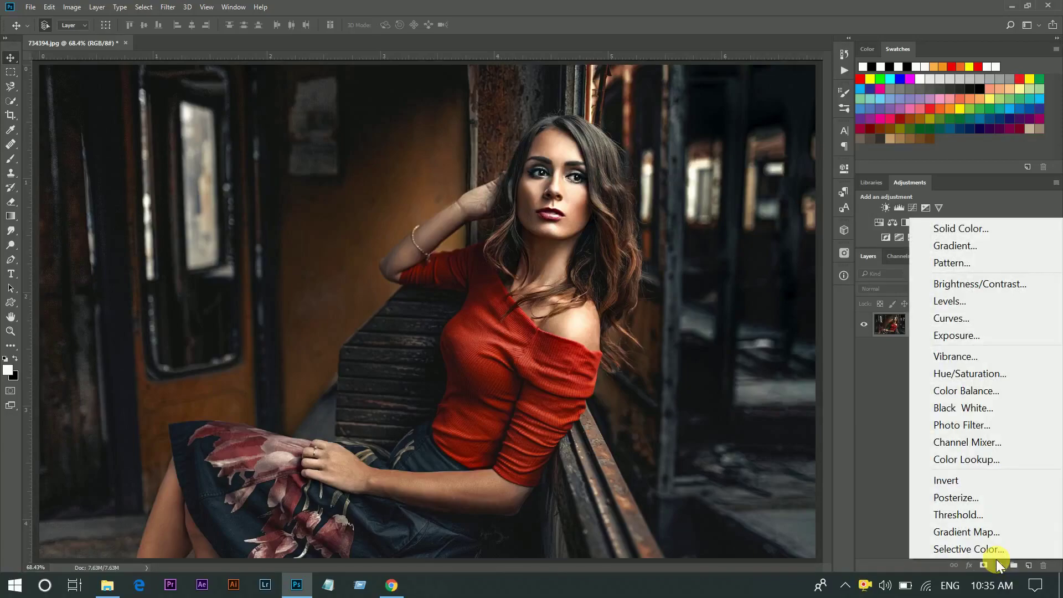
left_click(950, 246)
left_click(845, 168)
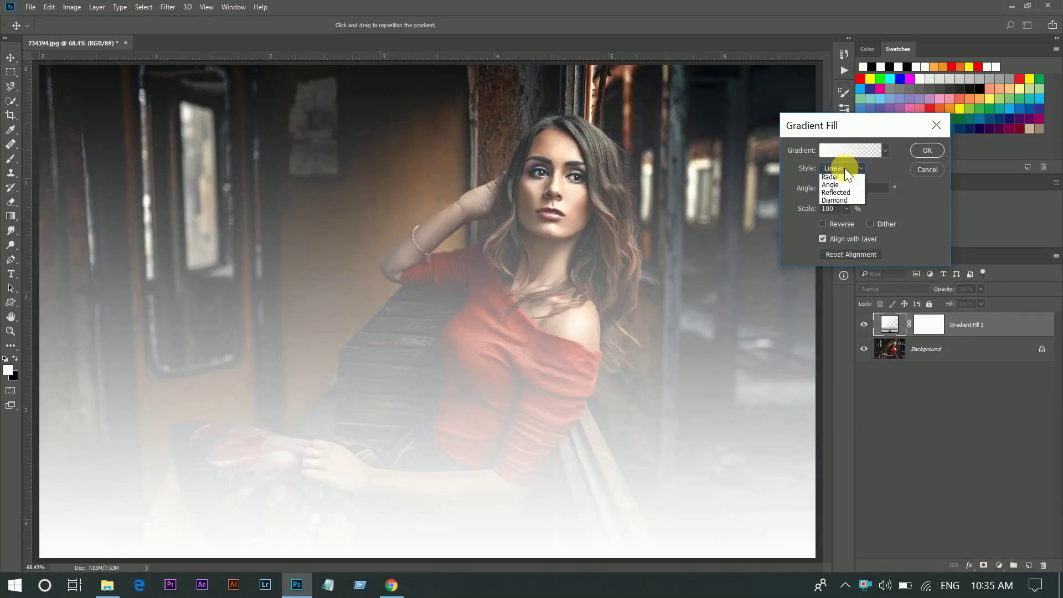
left_click(842, 188)
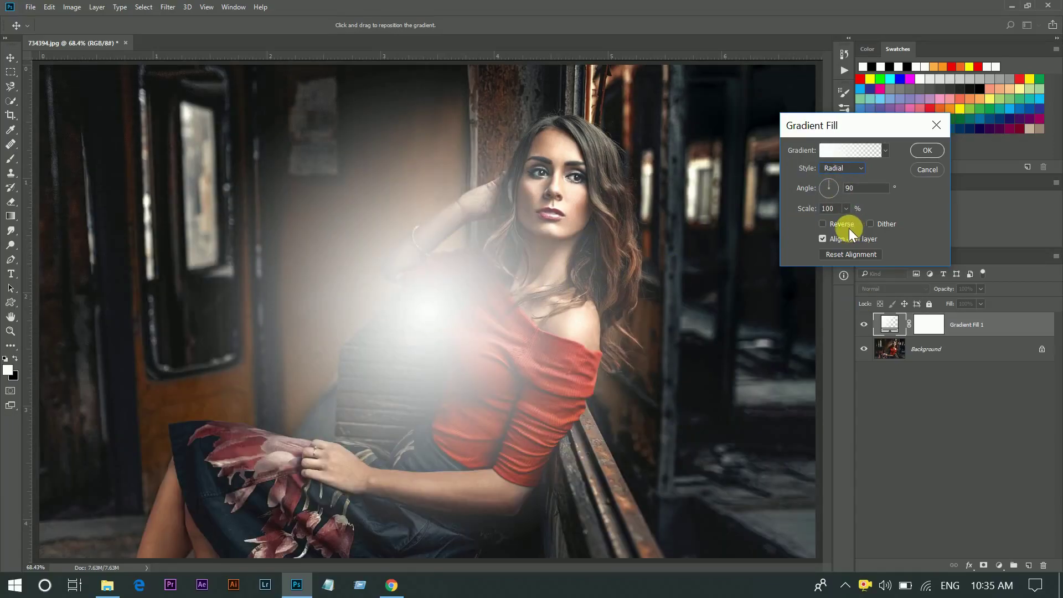
left_click(840, 224)
mouse_move(493, 313)
left_mouse_down()
mouse_move(607, 211)
mouse_move(597, 216)
mouse_move(616, 221)
left_mouse_up()
left_click(846, 208)
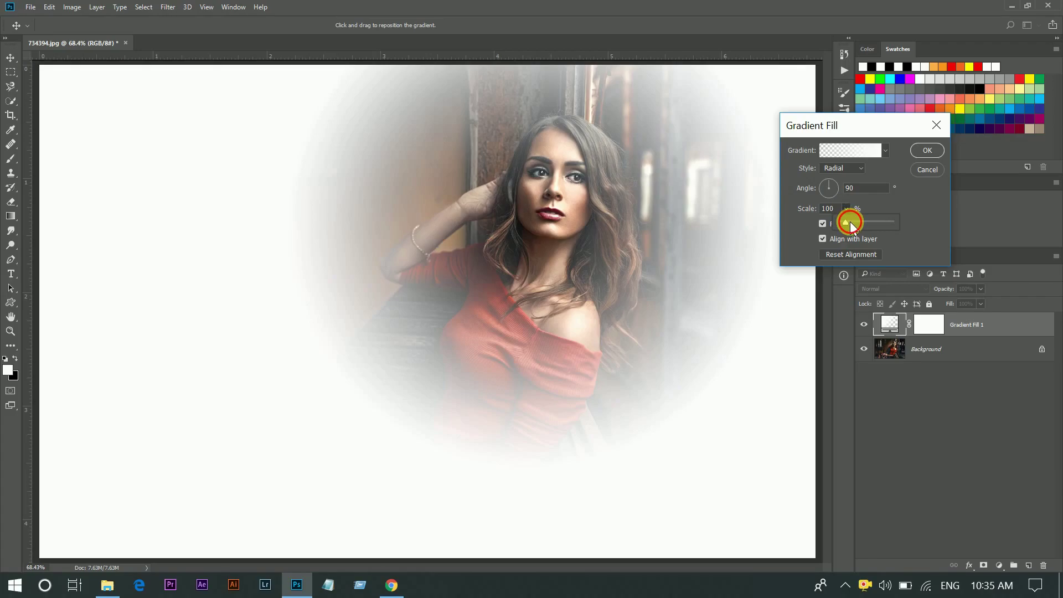
left_click_drag(846, 222, 852, 221)
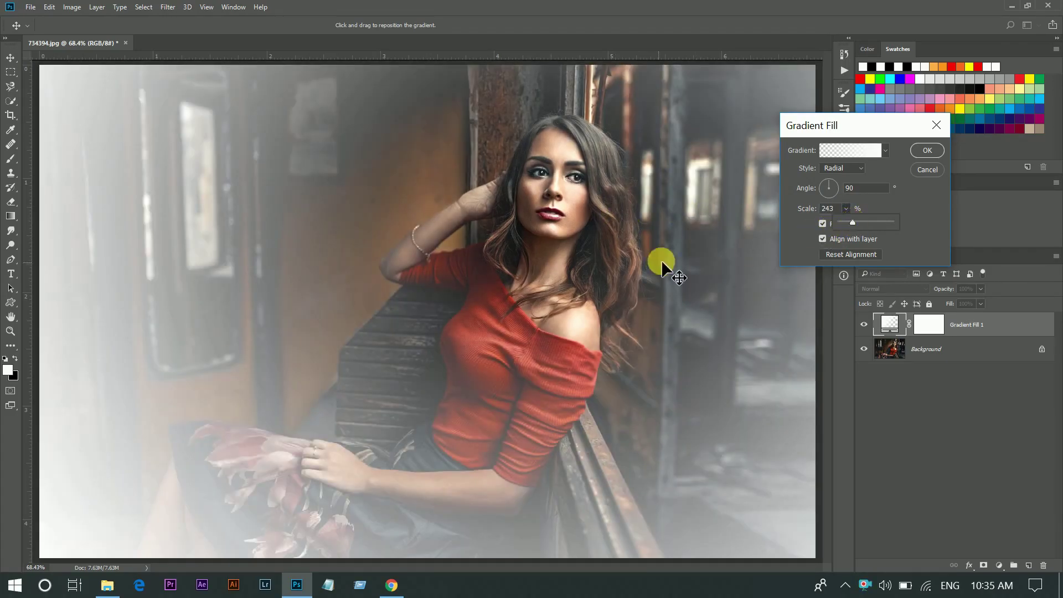
left_click_drag(862, 224, 855, 219)
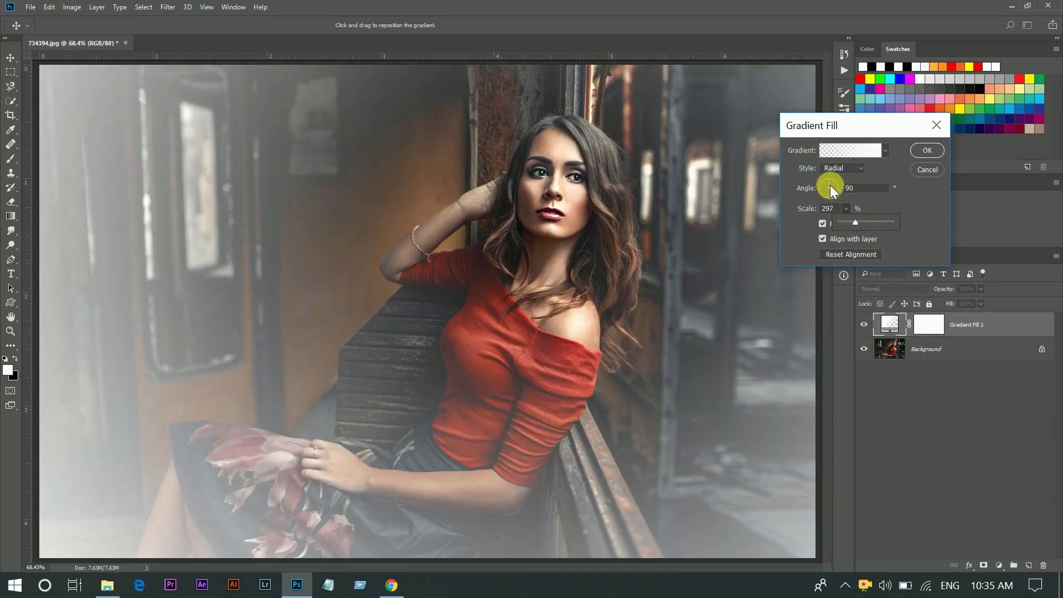
left_click_drag(830, 185, 836, 182)
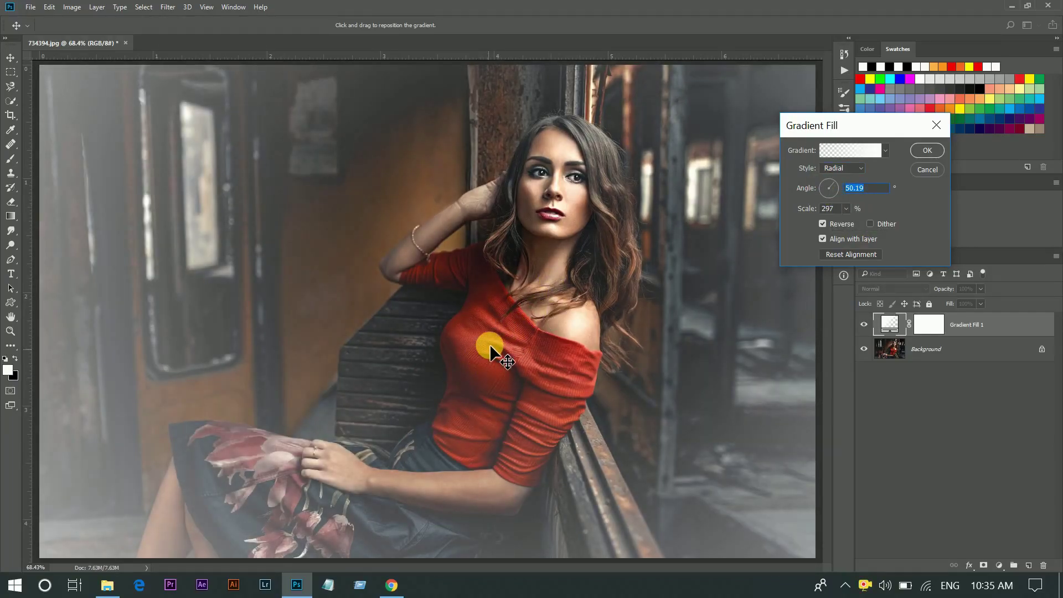
left_click(926, 150)
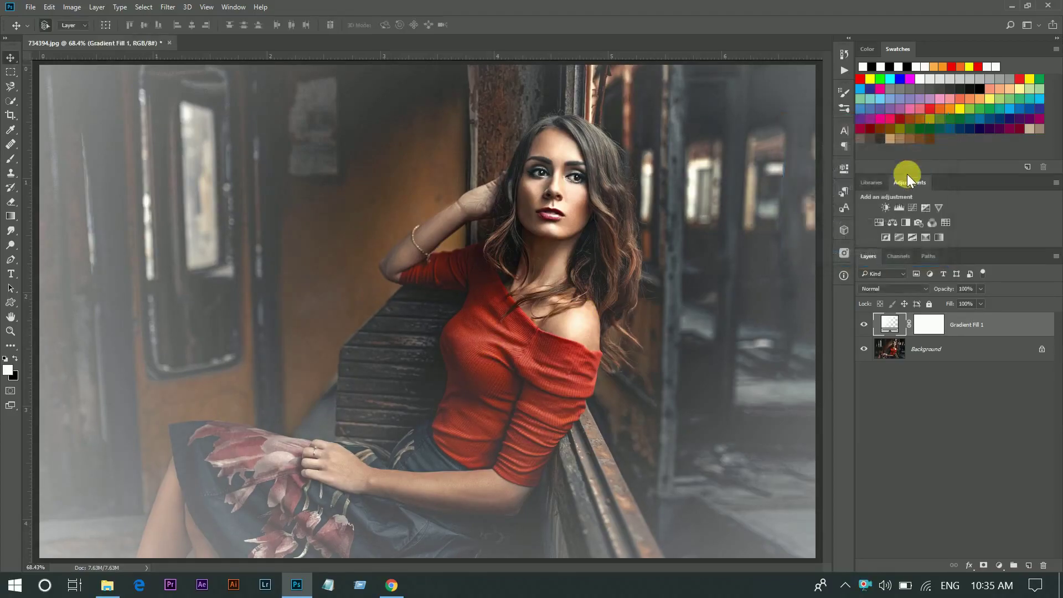
- Switch the gradient to the Neutral Density preset and lower the layer to 57% opacity
double_click(890, 321)
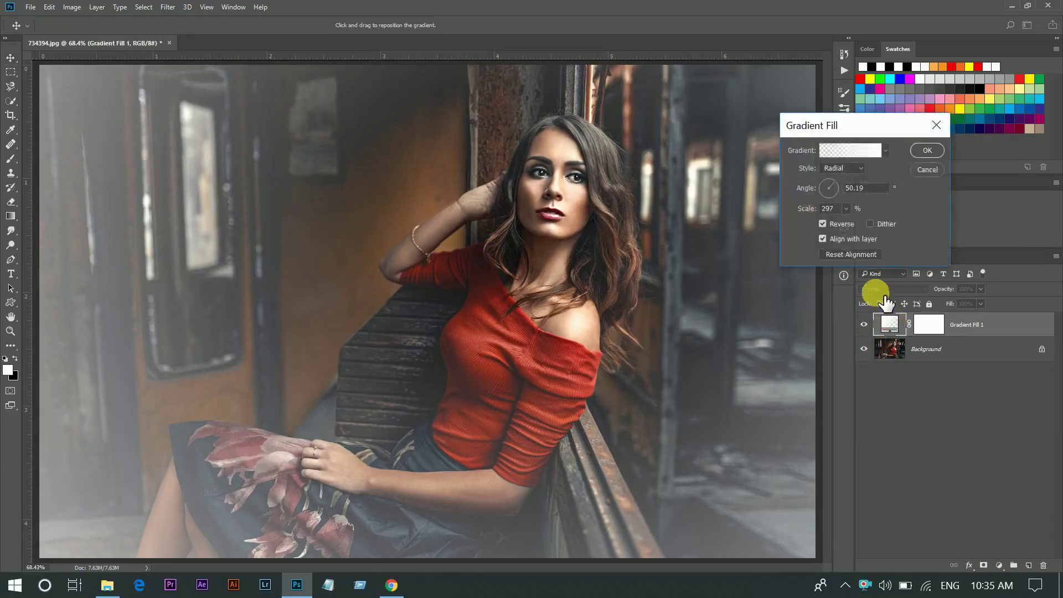
left_click(843, 148)
left_click(582, 145)
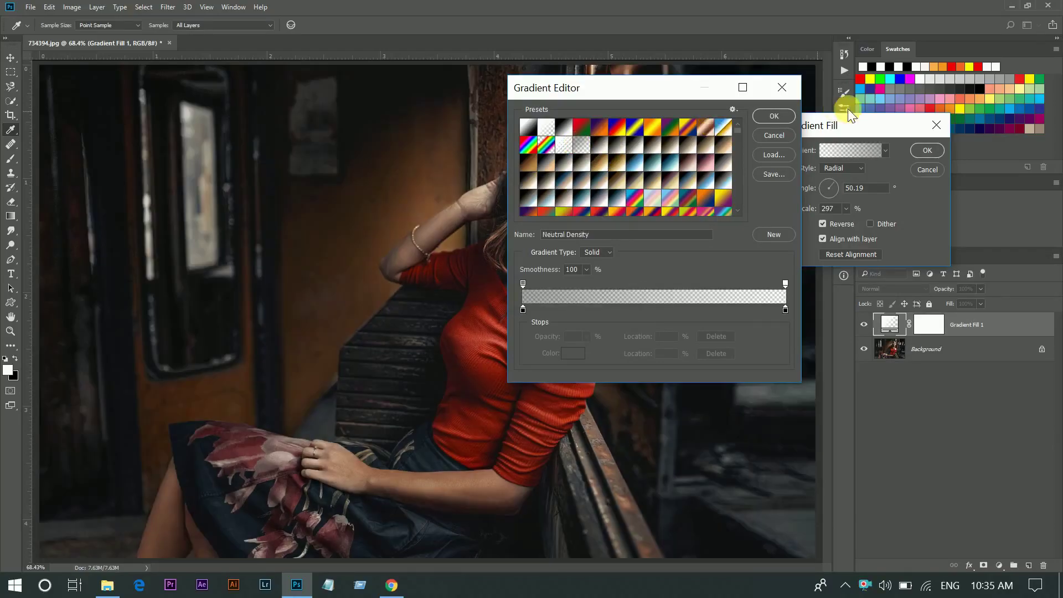
left_click(785, 118)
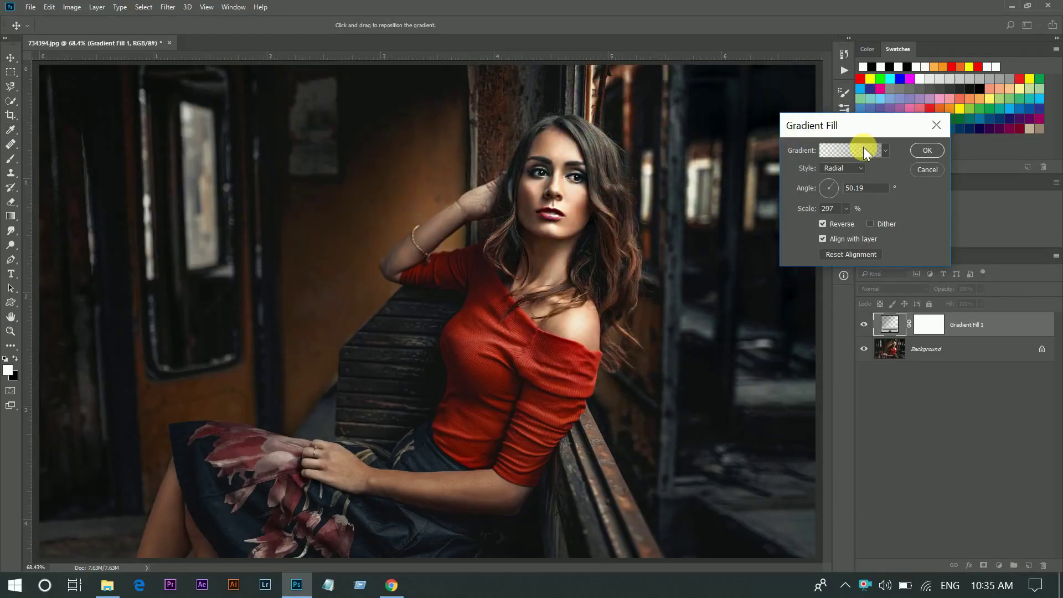
left_click(923, 149)
left_click_drag(980, 288, 968, 302)
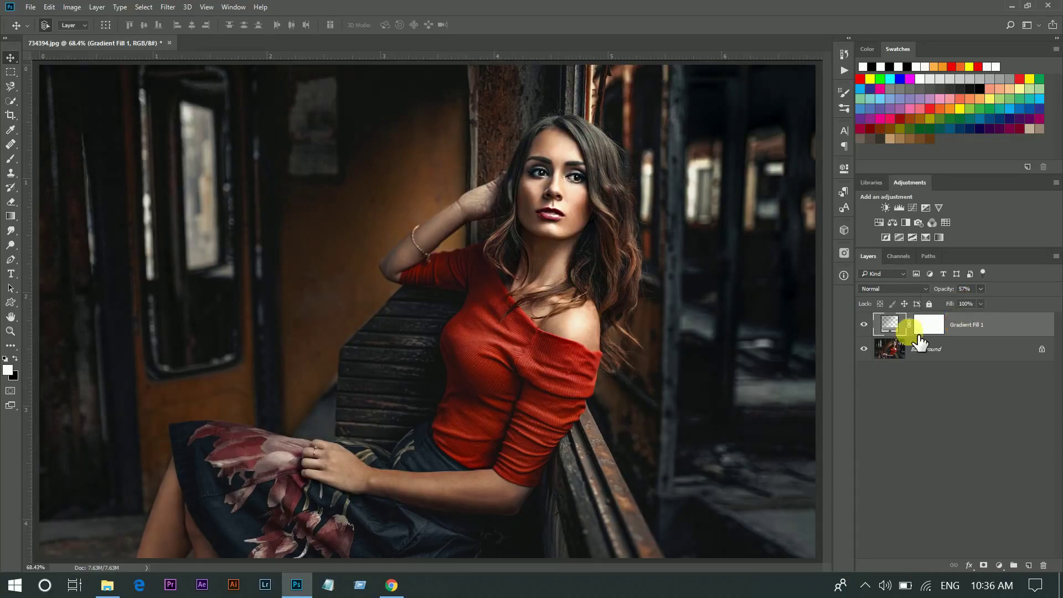
left_click(864, 325)
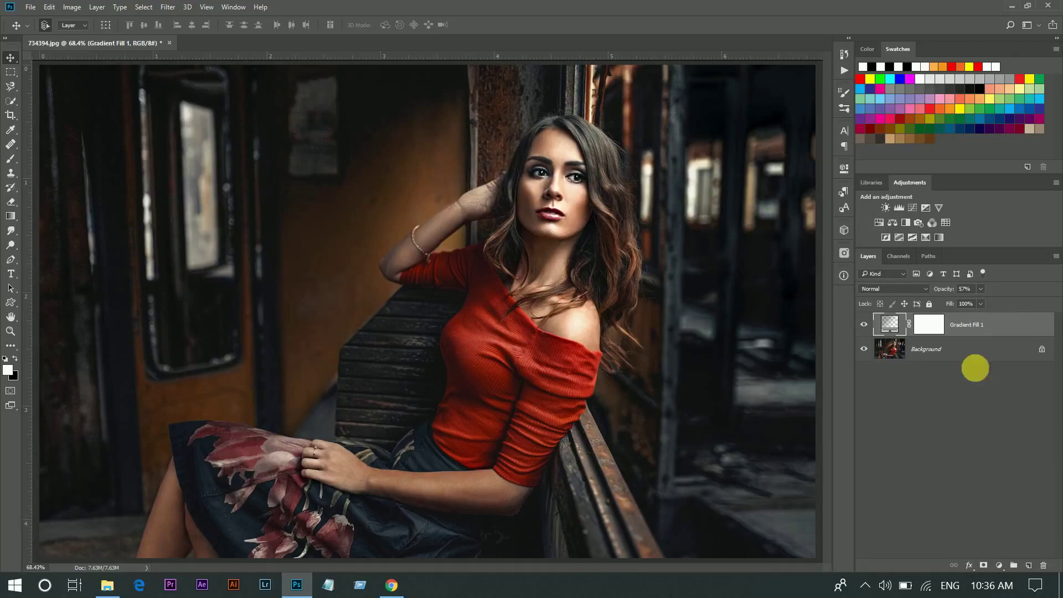
left_click(999, 566)
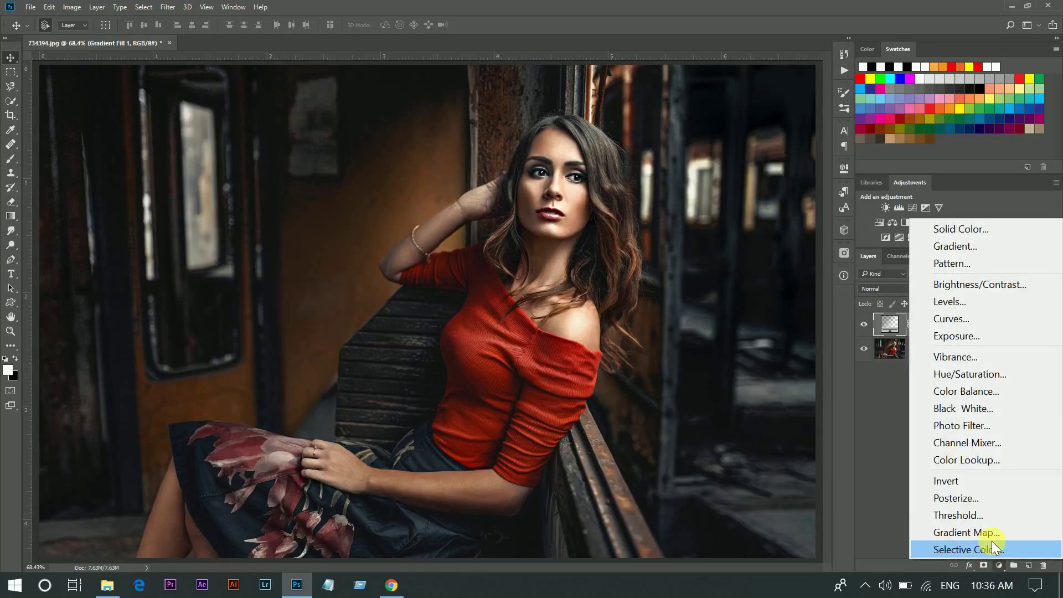
- Add a Channel Mixer layer with Blue output set to Blue 0 and Green +100
left_click(973, 442)
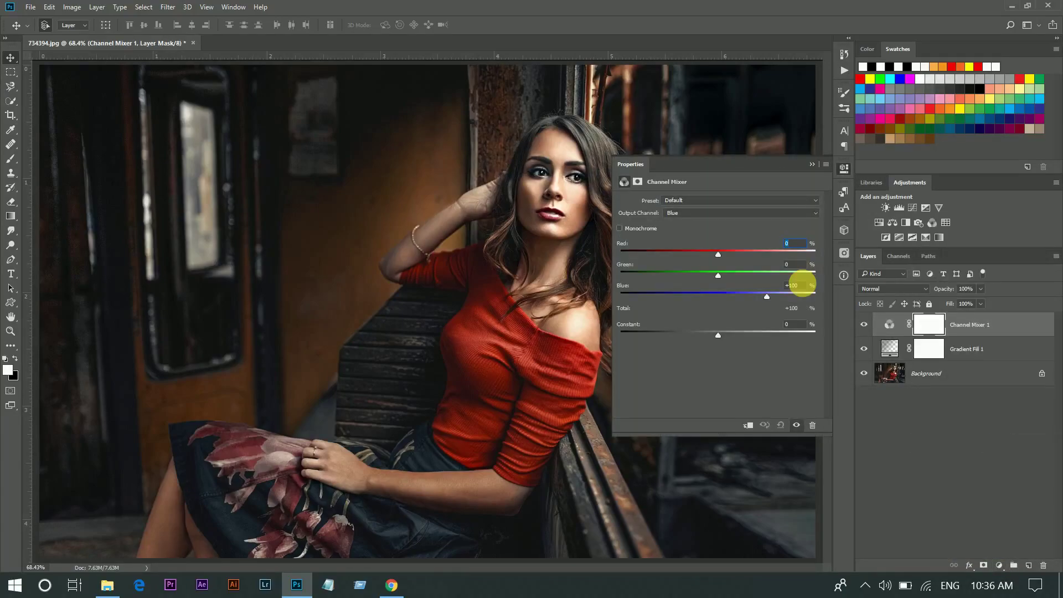
left_click(790, 287)
type("0")
left_click(797, 265)
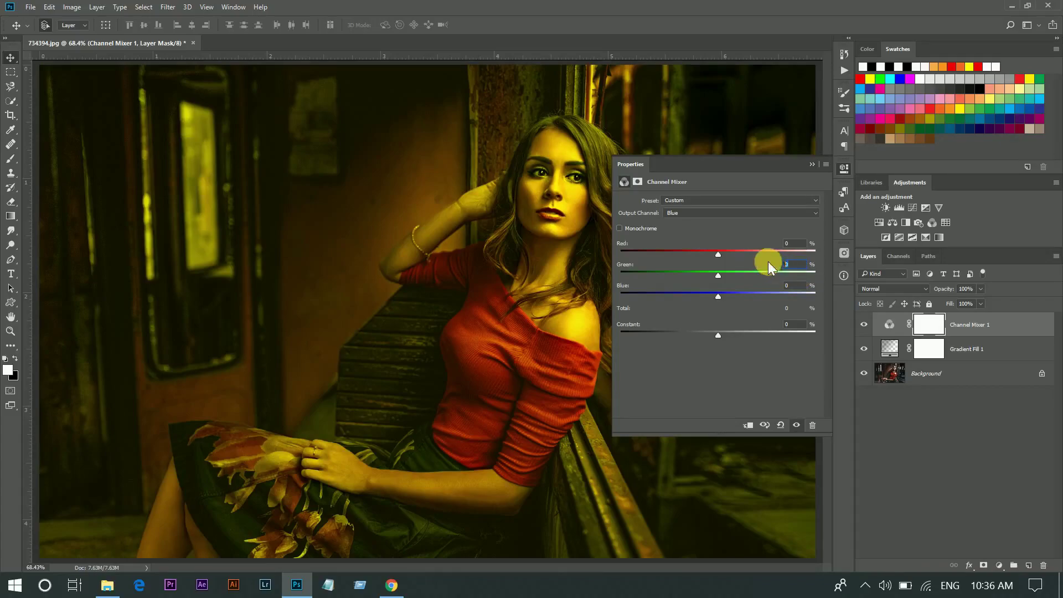
type("10")
type("0")
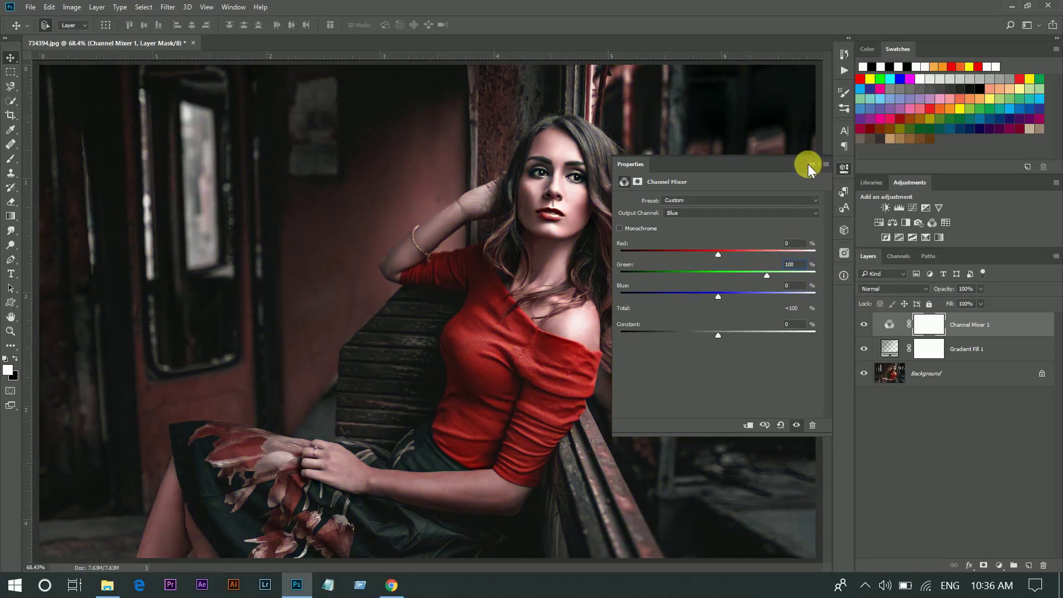
left_click(810, 164)
left_click(863, 325)
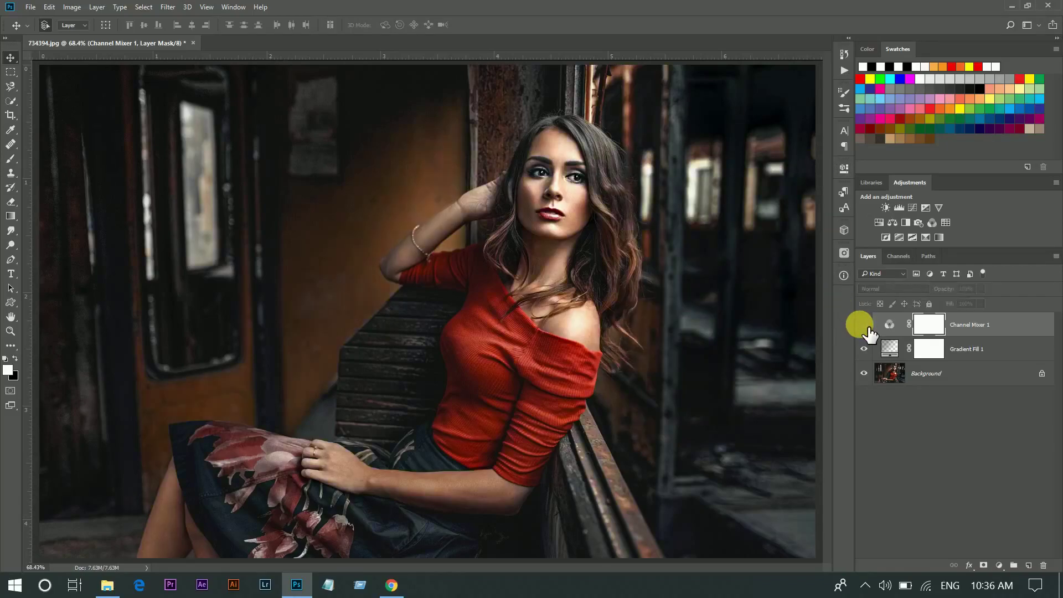
left_click(864, 326)
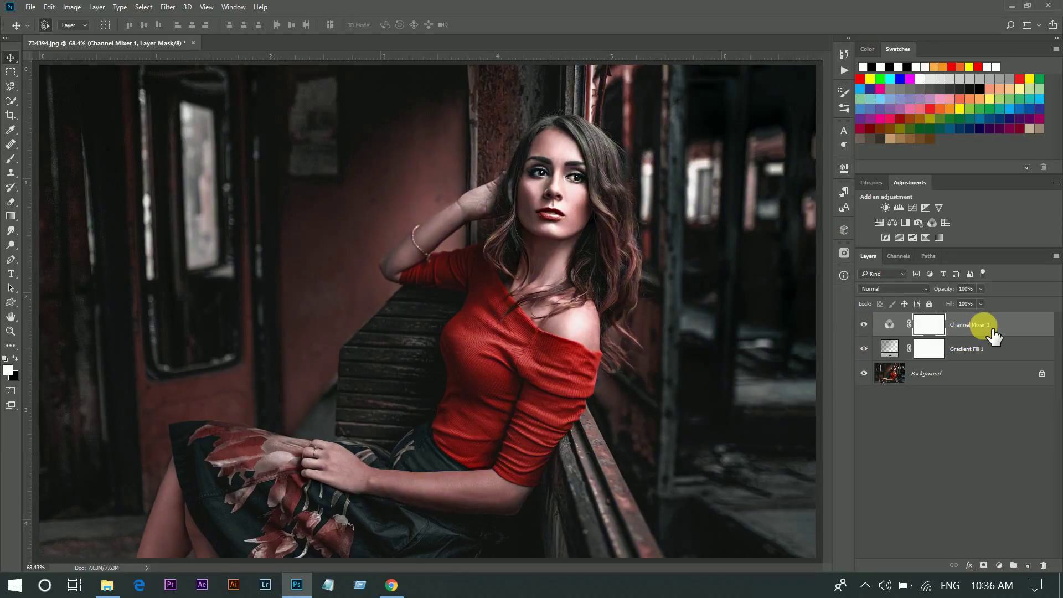
left_click(991, 332)
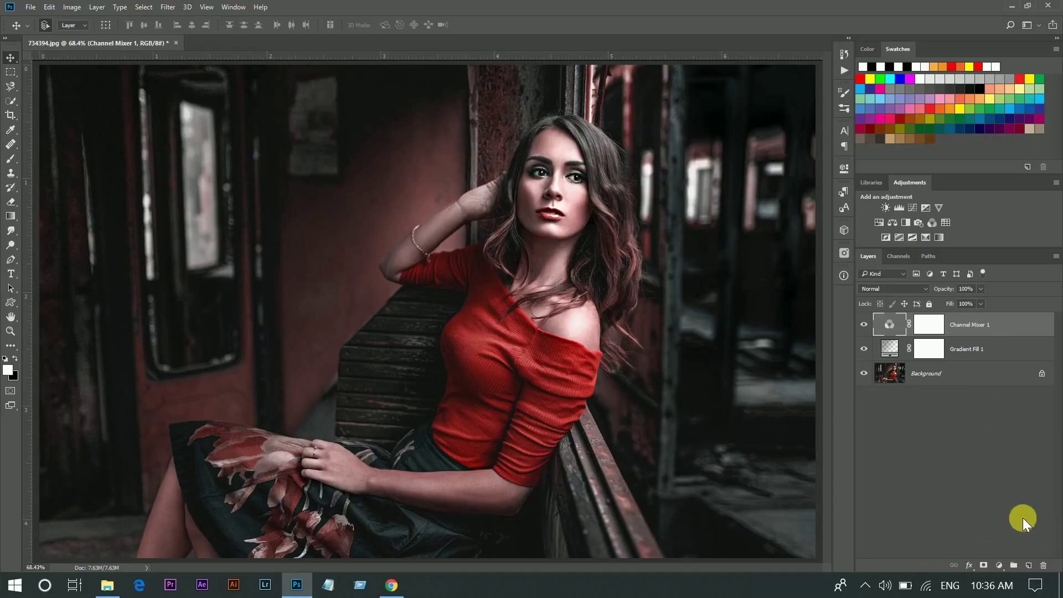
left_click(999, 564)
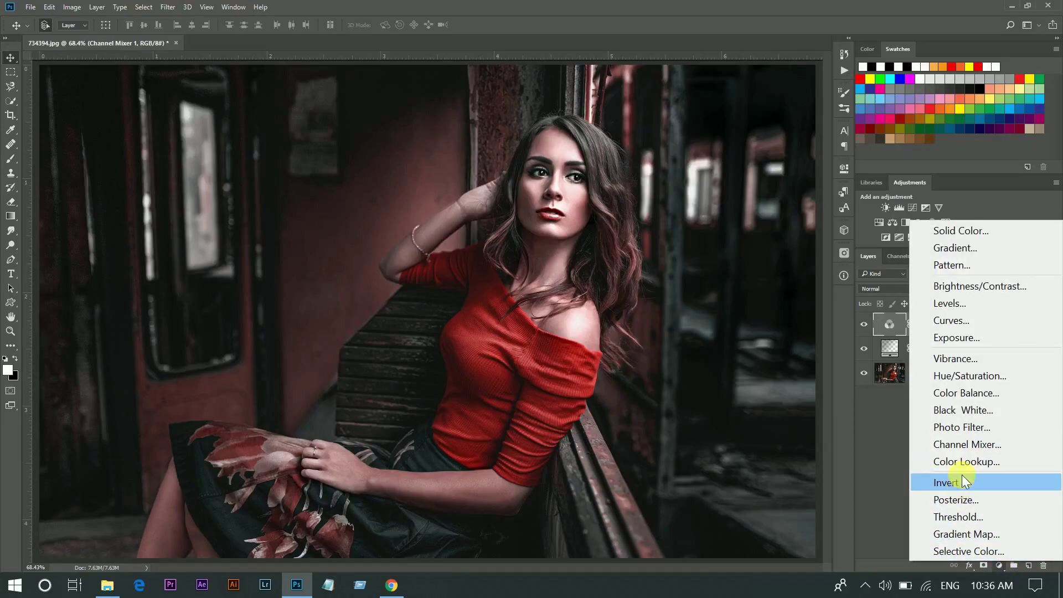
- Add a Color Balance layer with Shadows Blue +10 and Midtones Cyan/Red -20
left_click(962, 393)
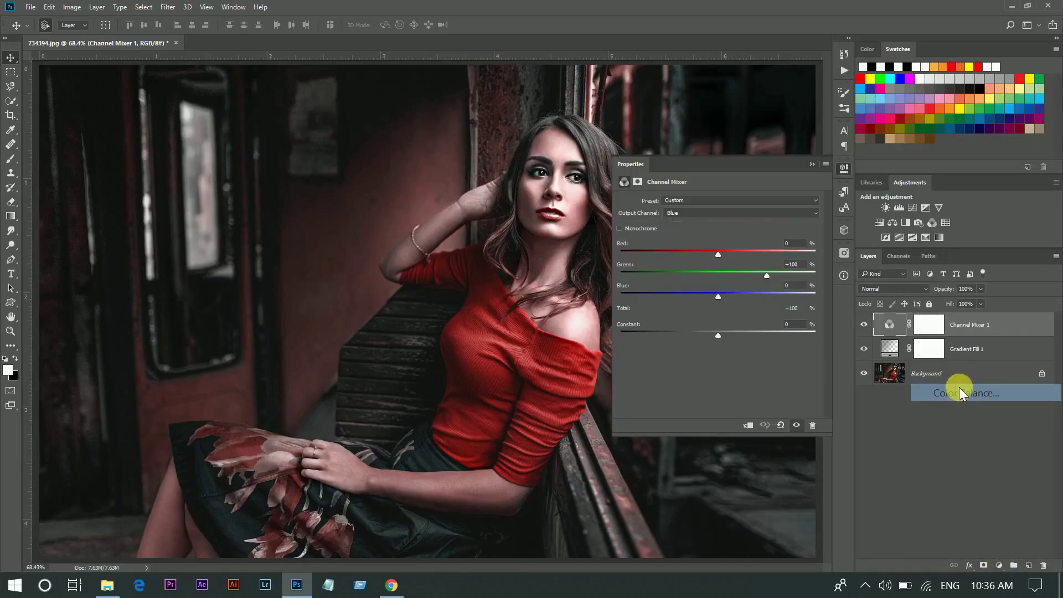
left_click(752, 202)
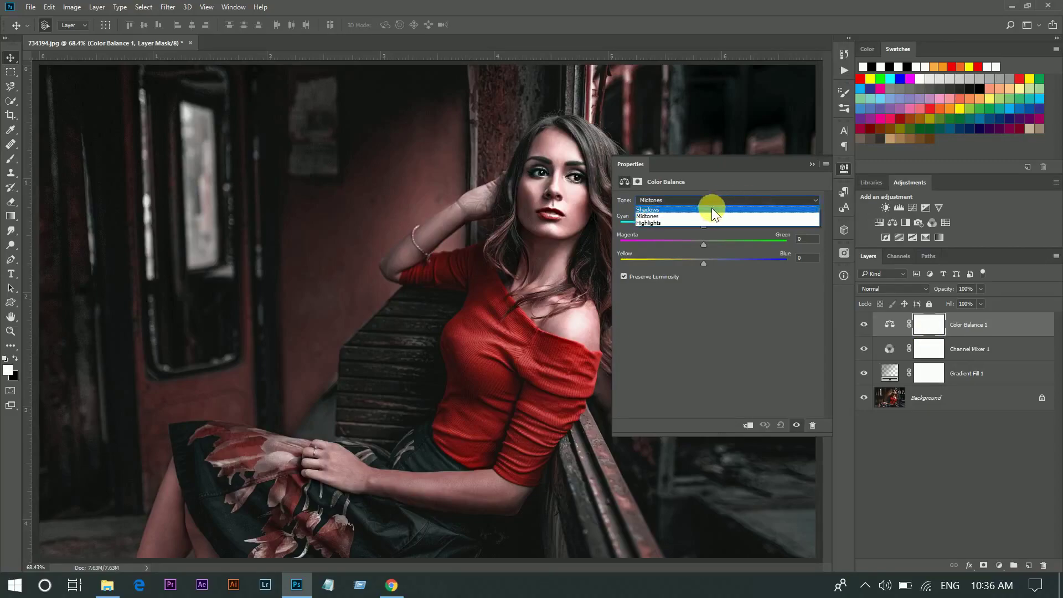
left_click(707, 209)
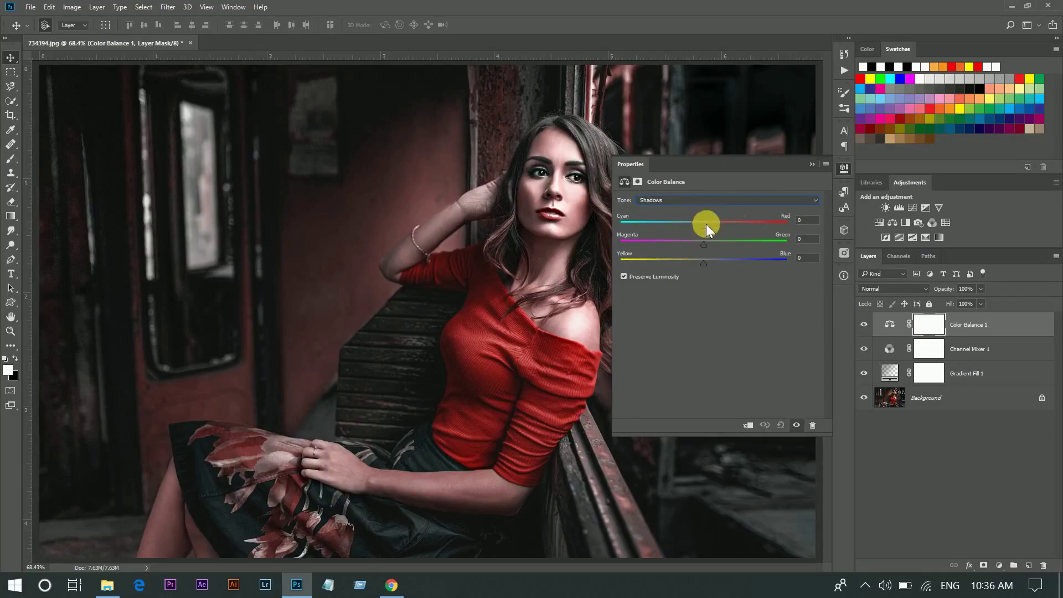
double_click(808, 258)
type("1")
type("0")
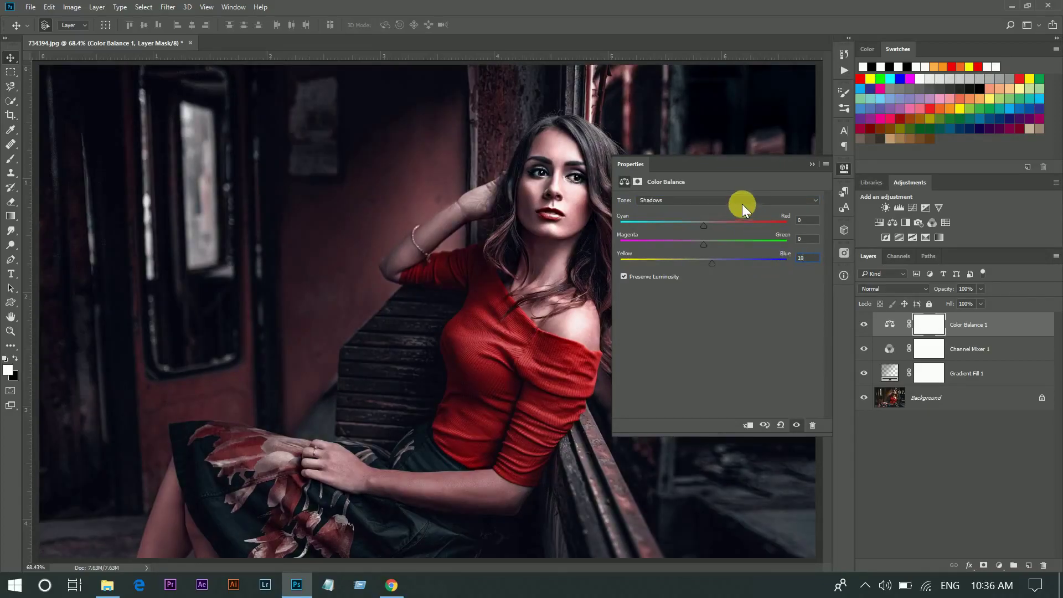
left_click(742, 201)
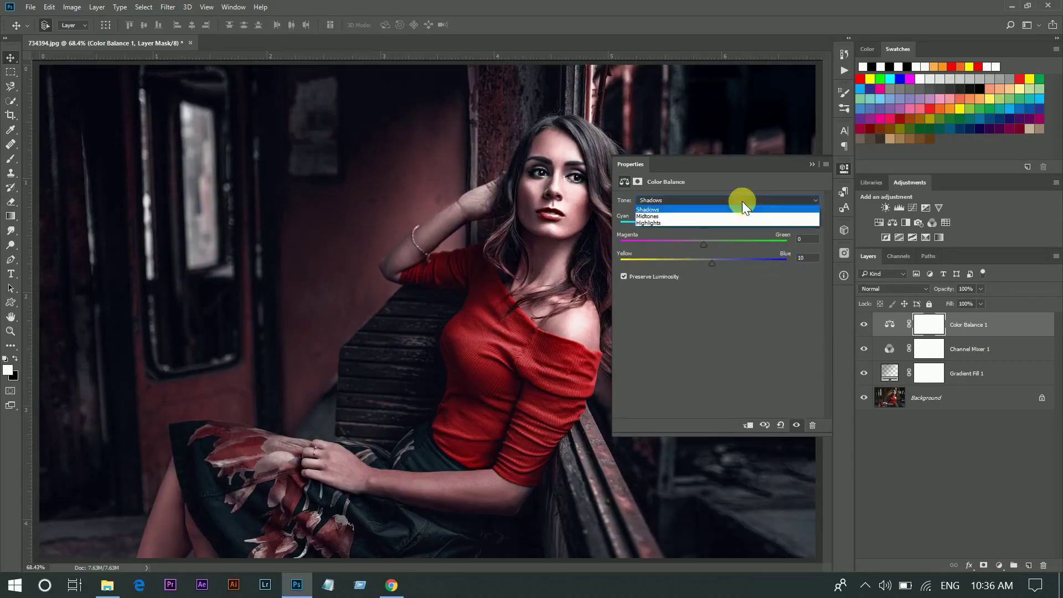
left_click(707, 217)
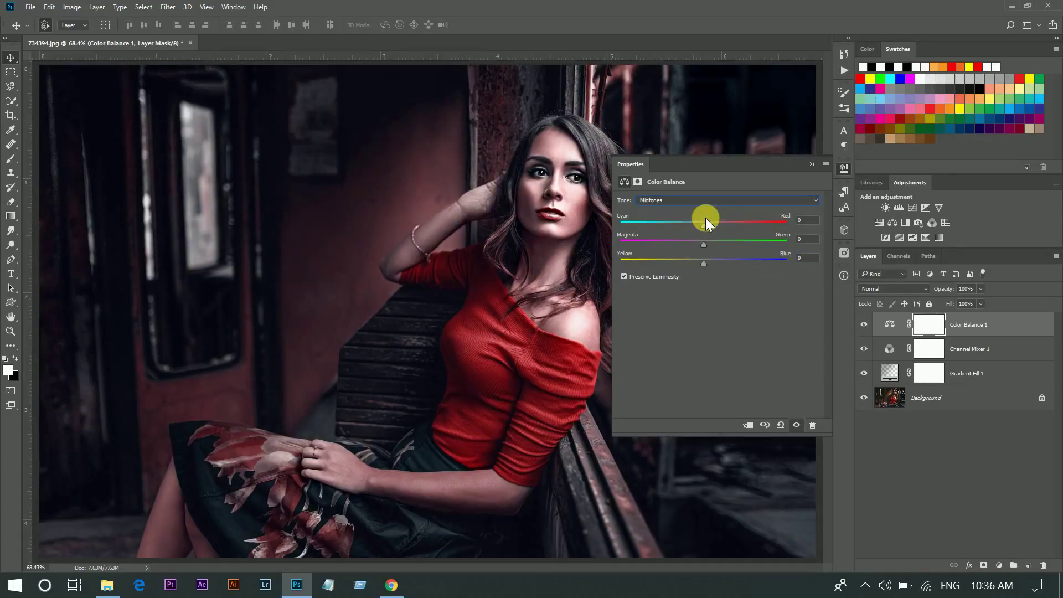
left_click(809, 227)
type("2")
- Set Highlights Yellow/Blue to -10 and compare Color Balance 1 on and off
left_click(673, 201)
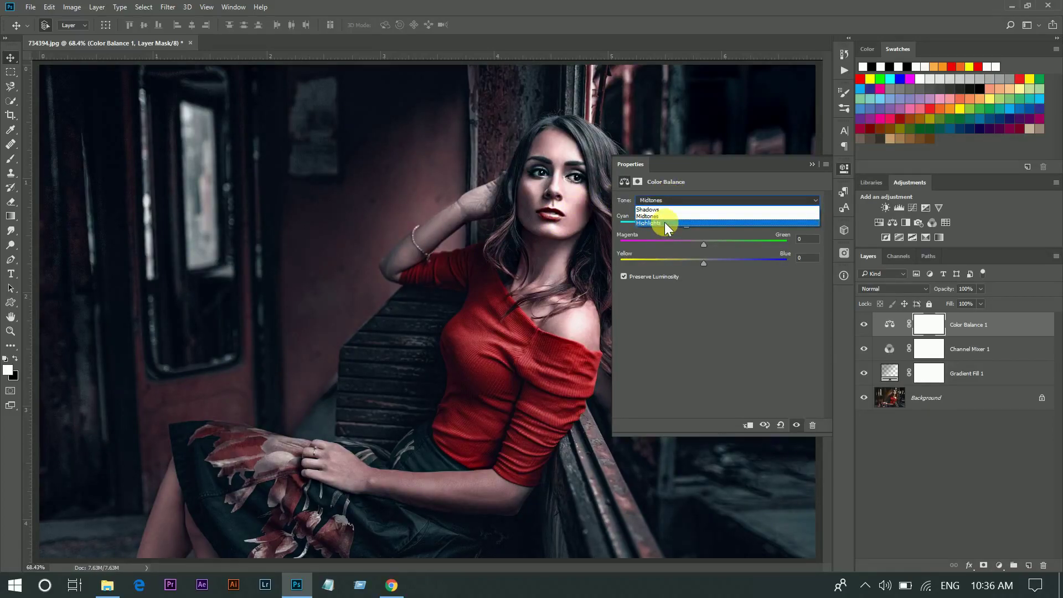
left_click(665, 222)
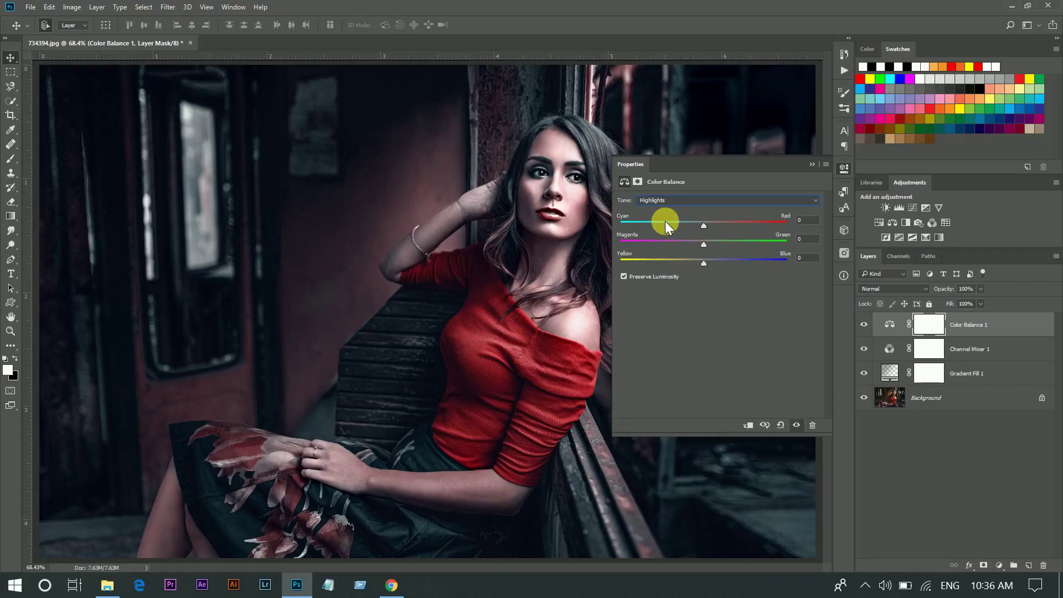
left_click(808, 258)
type("0")
left_click(813, 164)
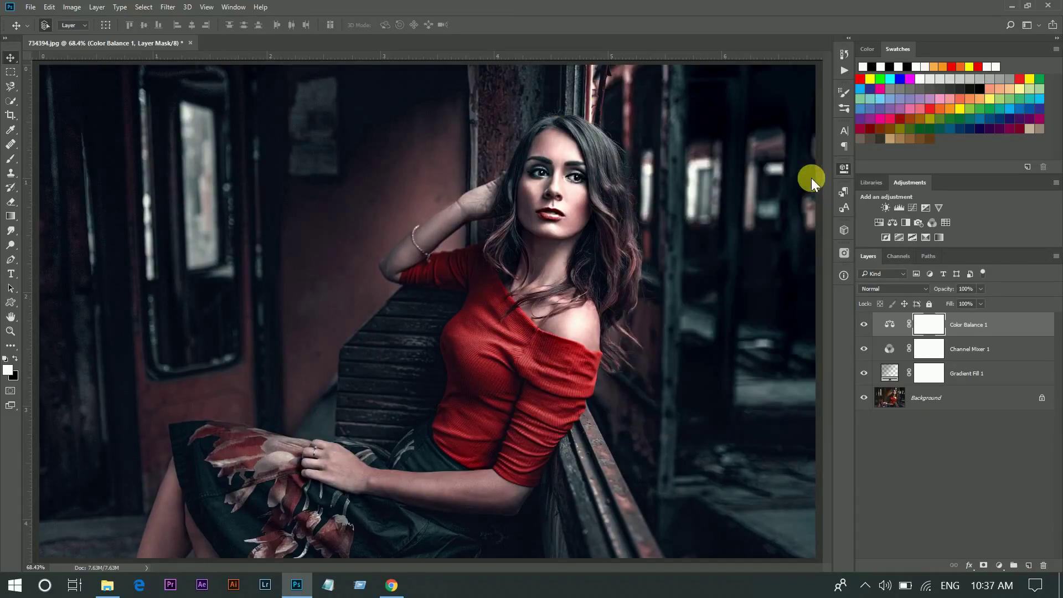
left_click(864, 325)
left_click(1022, 325)
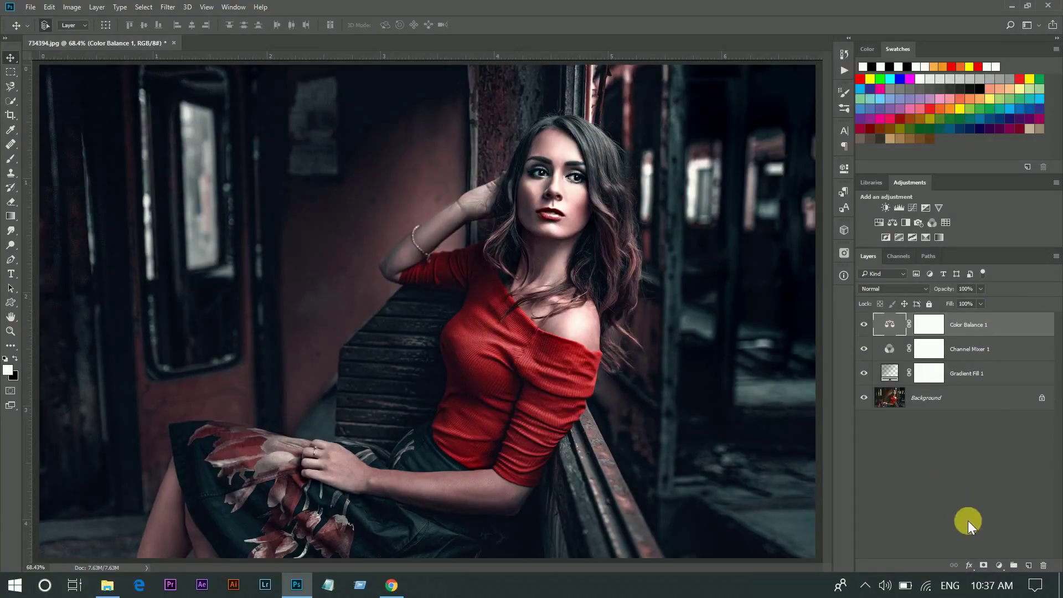
left_click(1000, 566)
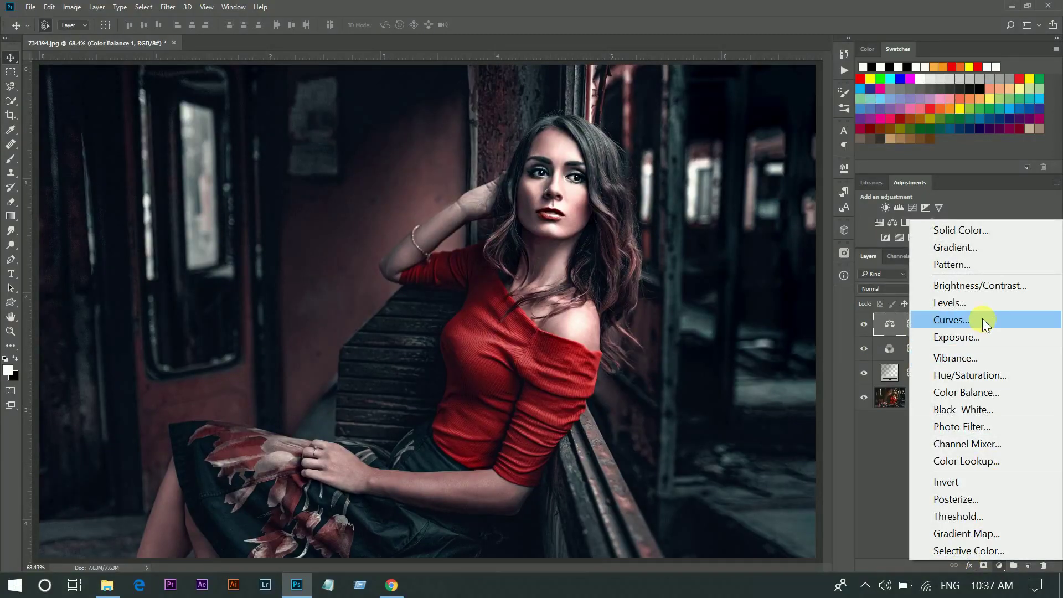
- Add a Curves layer lowering the top endpoints of the RGB and Blue curves
left_click(957, 320)
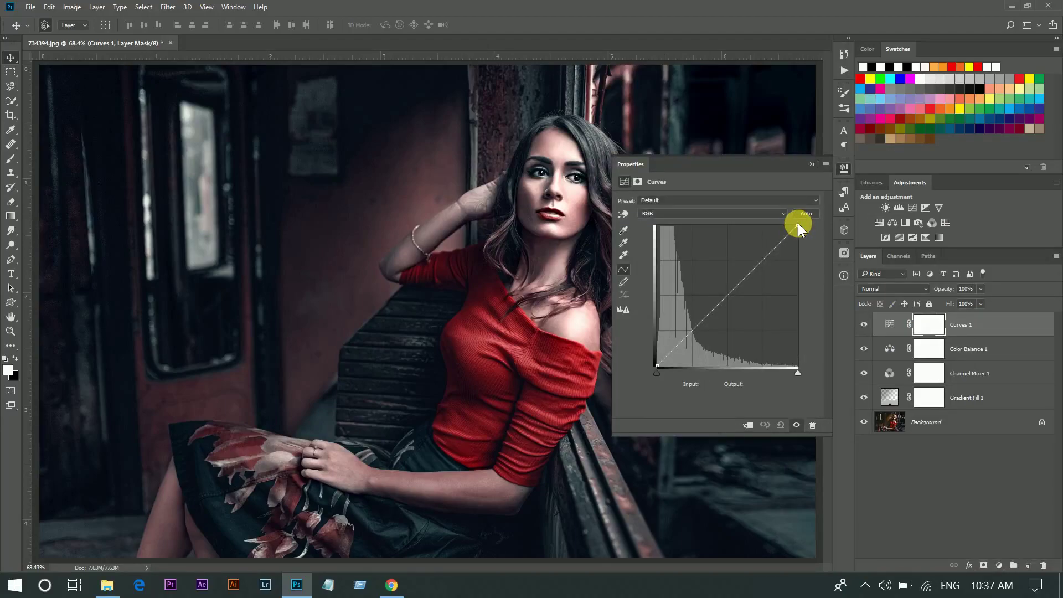
mouse_move(797, 226)
left_mouse_down()
mouse_move(798, 242)
mouse_move(832, 251)
mouse_move(765, 239)
left_mouse_up()
left_click(705, 214)
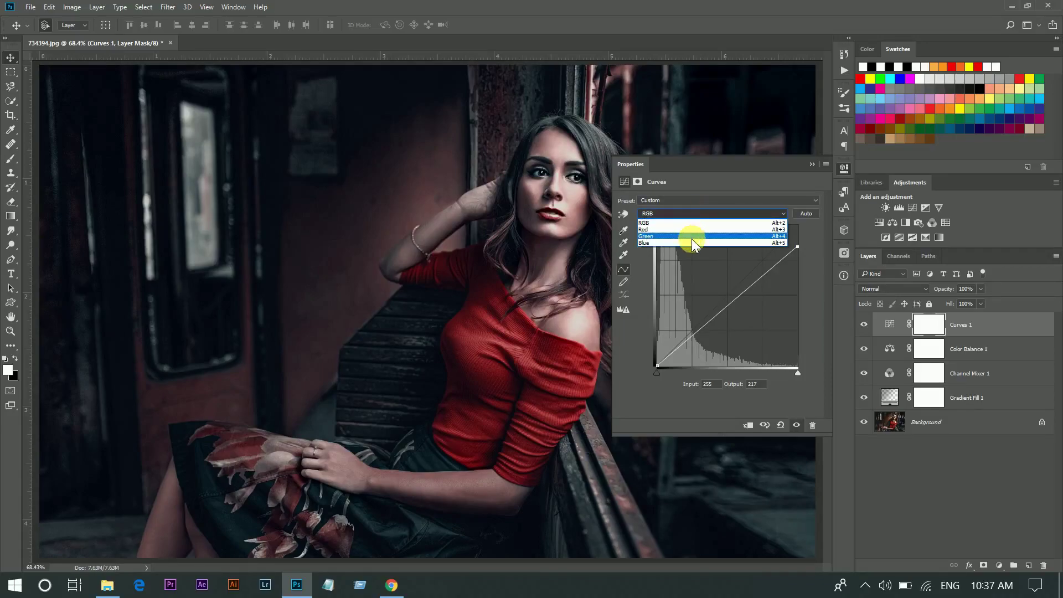
left_click(701, 240)
left_click_drag(797, 226, 818, 245)
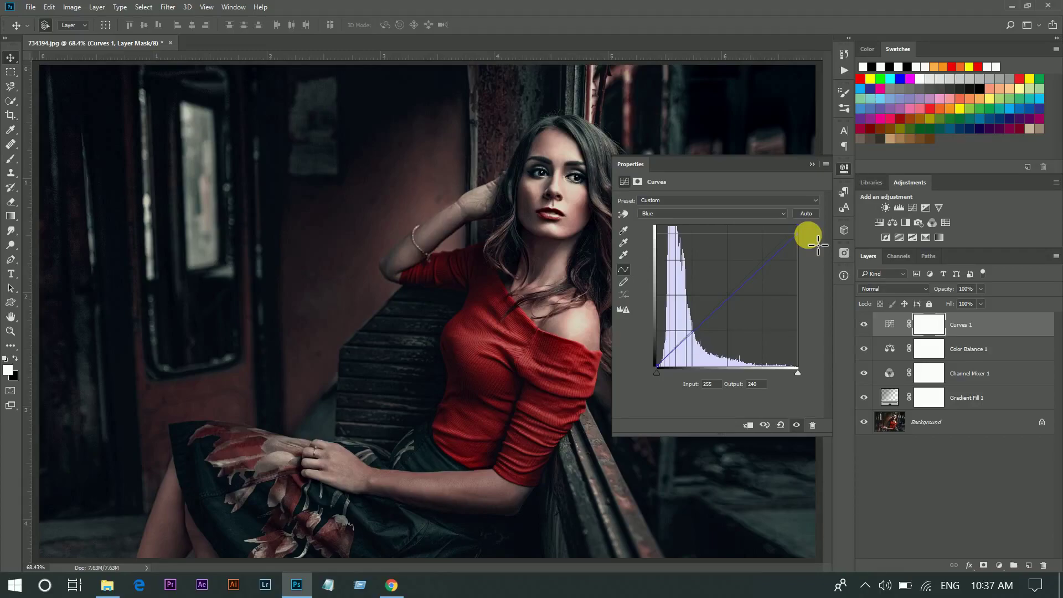
- Nudge the RGB curve's bright end and set Curves 1 to 80% opacity
left_click(775, 212)
left_click(765, 224)
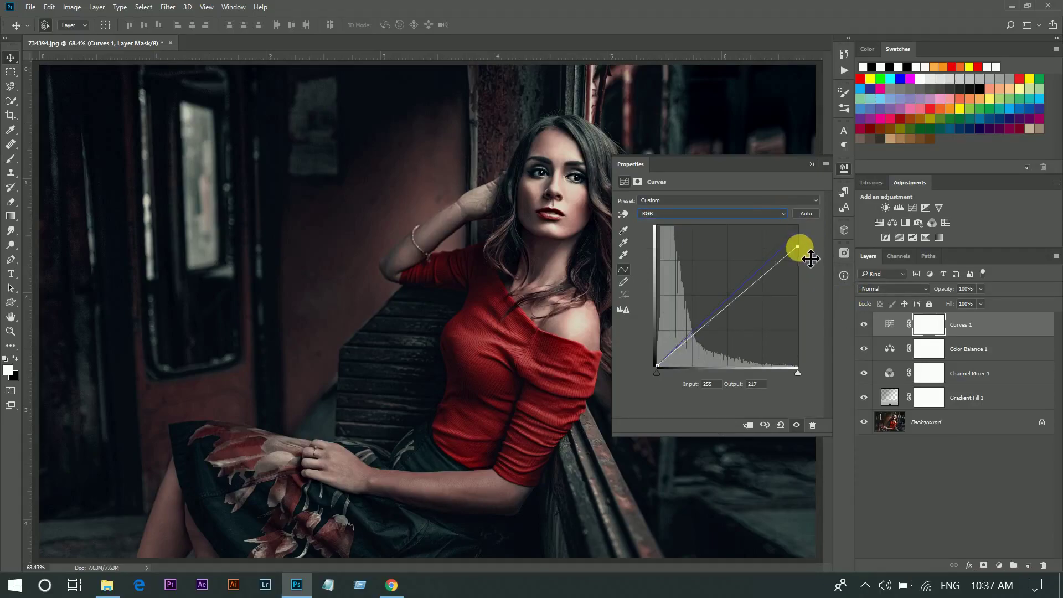
mouse_move(811, 259)
left_mouse_down()
mouse_move(820, 250)
mouse_move(811, 254)
left_mouse_up()
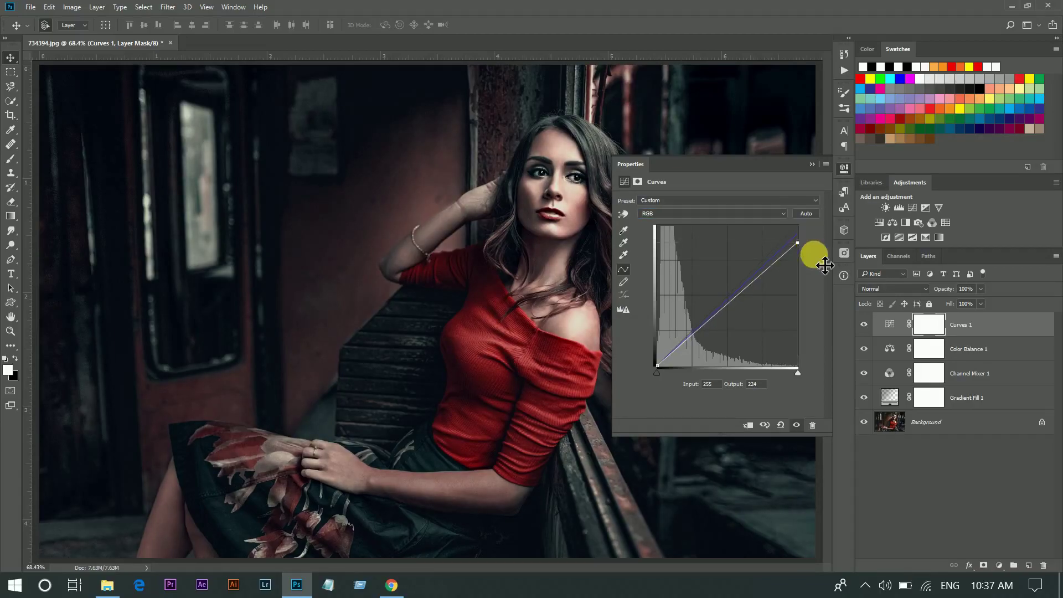
left_click(865, 324)
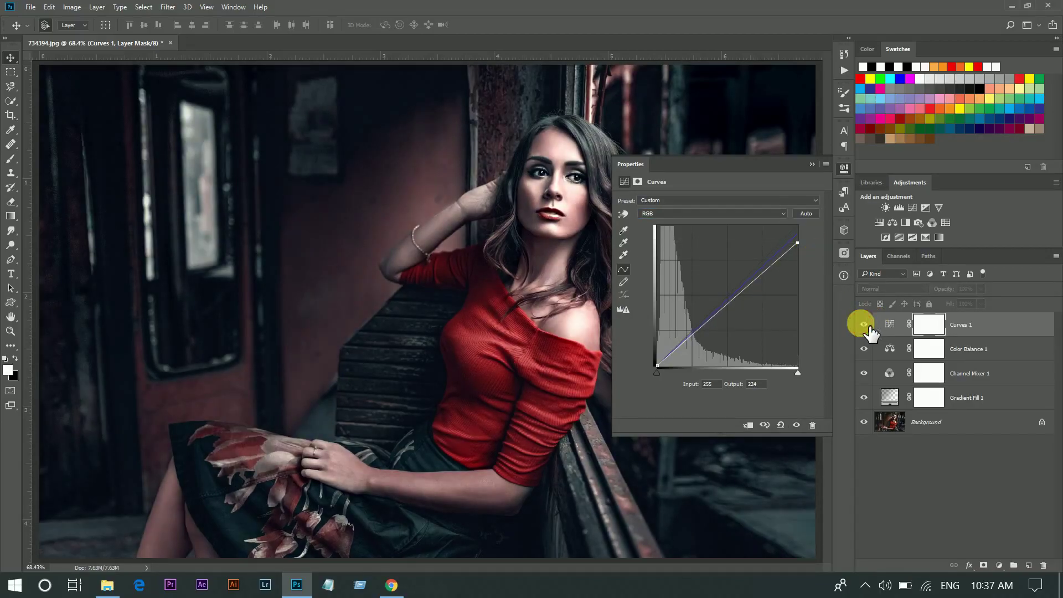
left_click(813, 165)
left_click(981, 289)
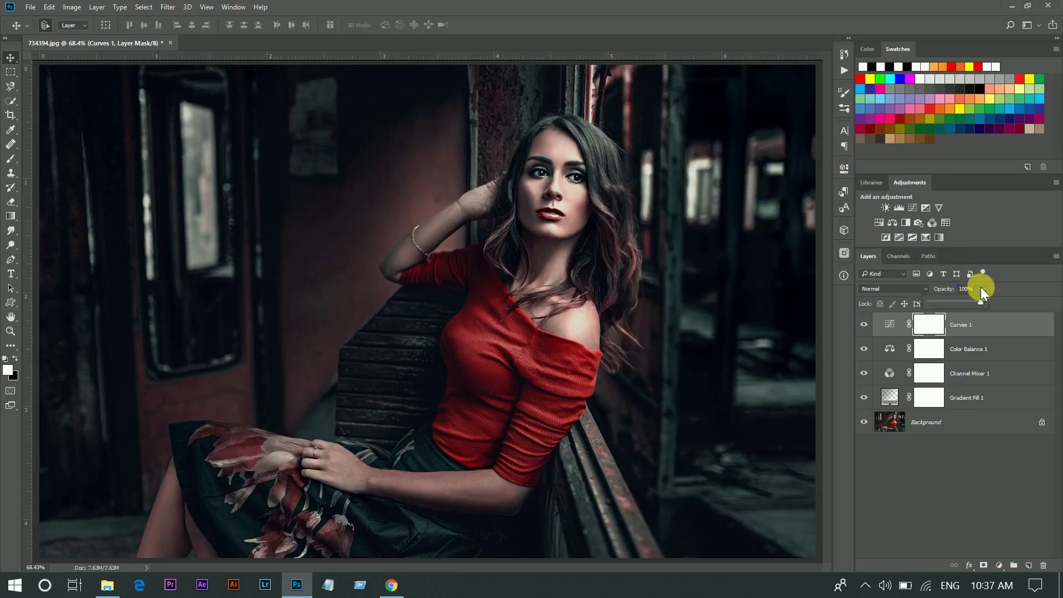
left_click(962, 302)
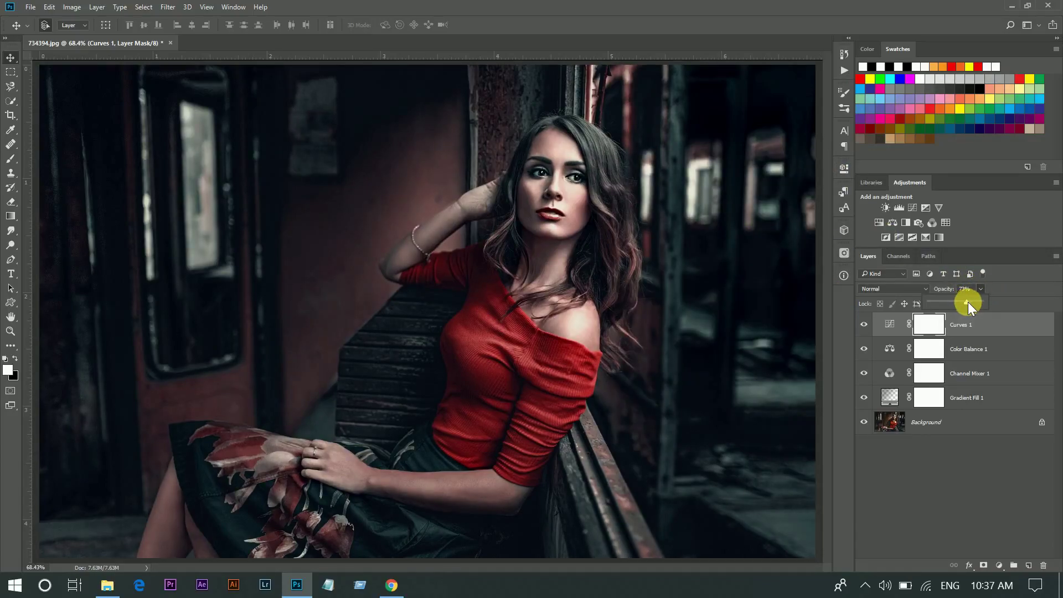
left_click(866, 325)
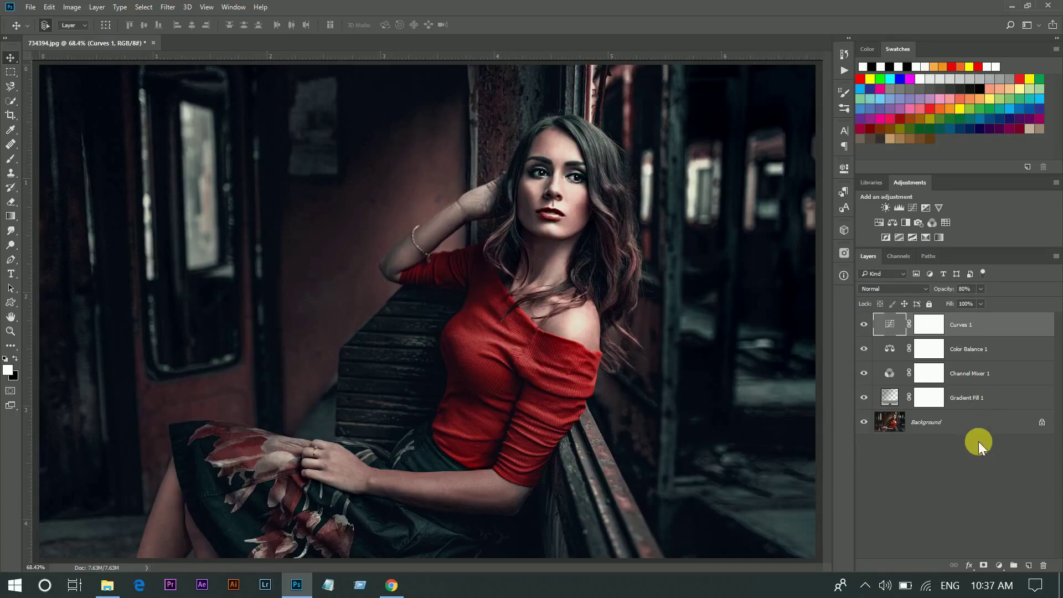
- Add a Selective Color layer, entering -35 and raising yellow in the Reds
left_click(1000, 565)
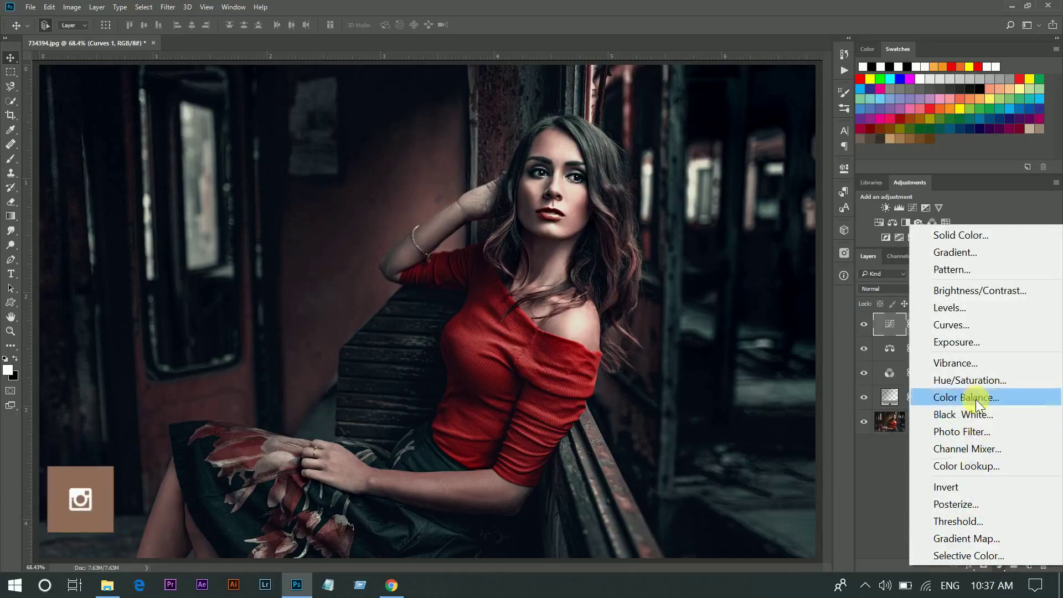
left_click(961, 556)
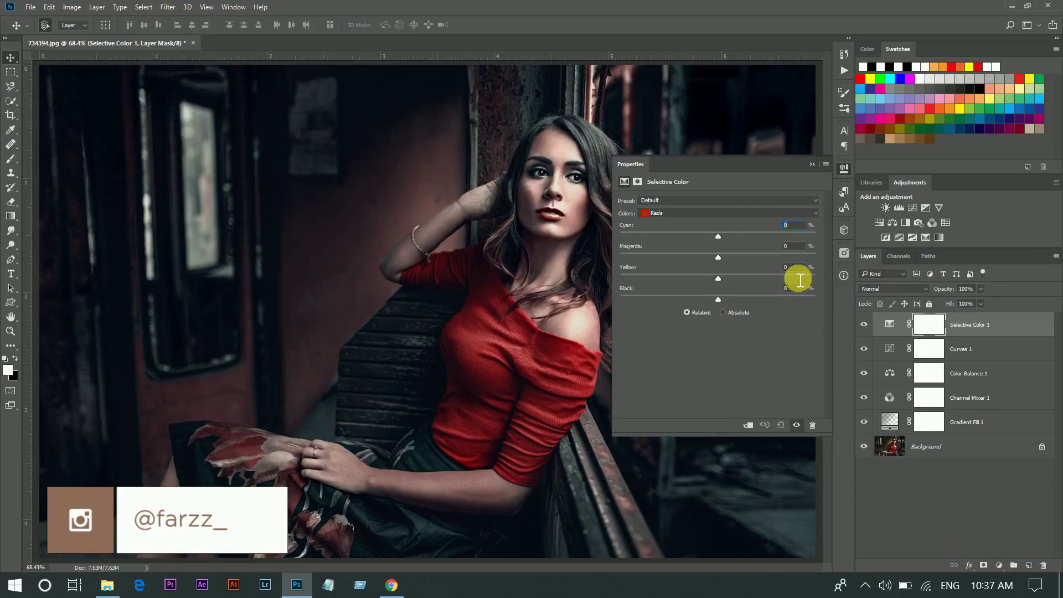
type("-35")
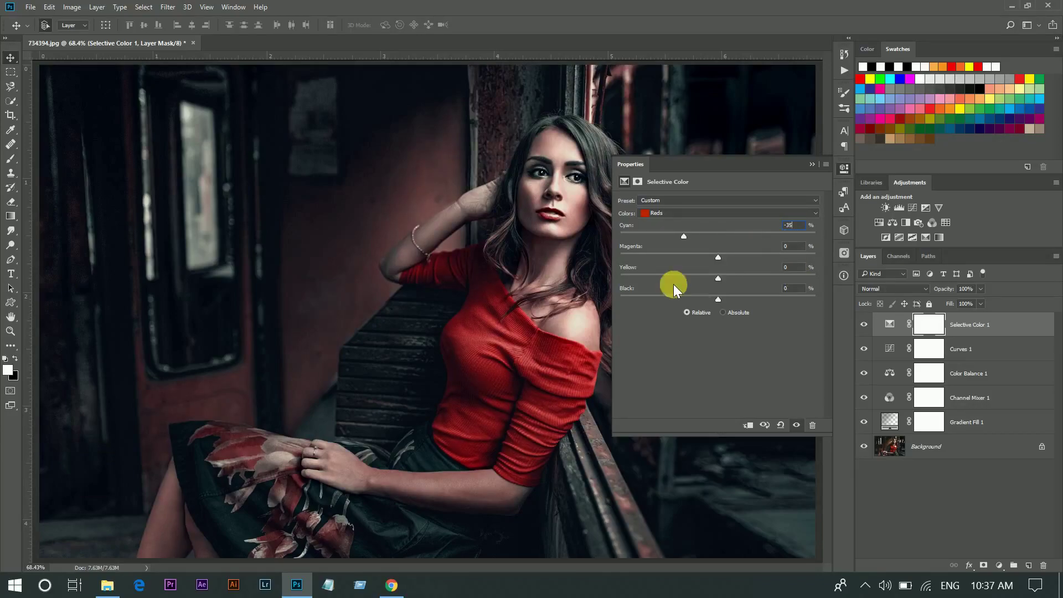
left_click(767, 274)
left_click_drag(776, 278, 777, 278)
- In the Blacks range, reduce yellow and set Black to +1, then compare
left_click(729, 210)
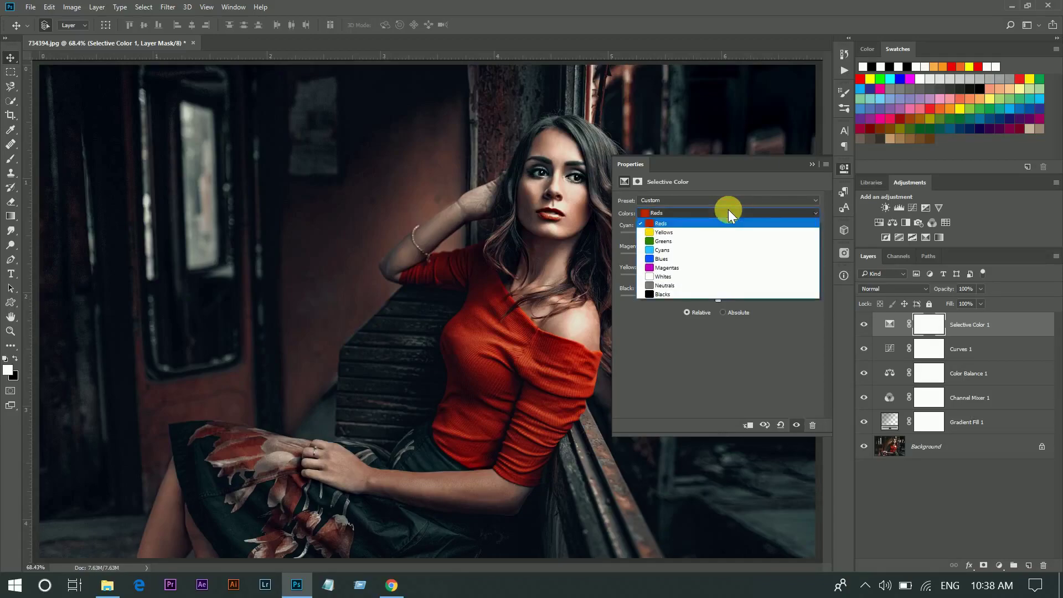
left_click(677, 284)
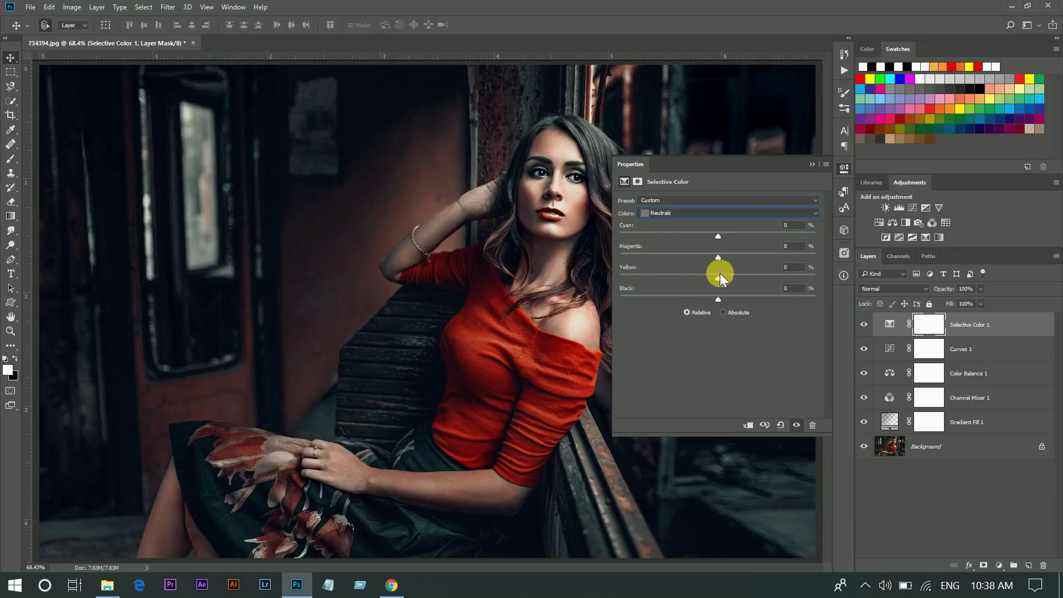
left_click(690, 212)
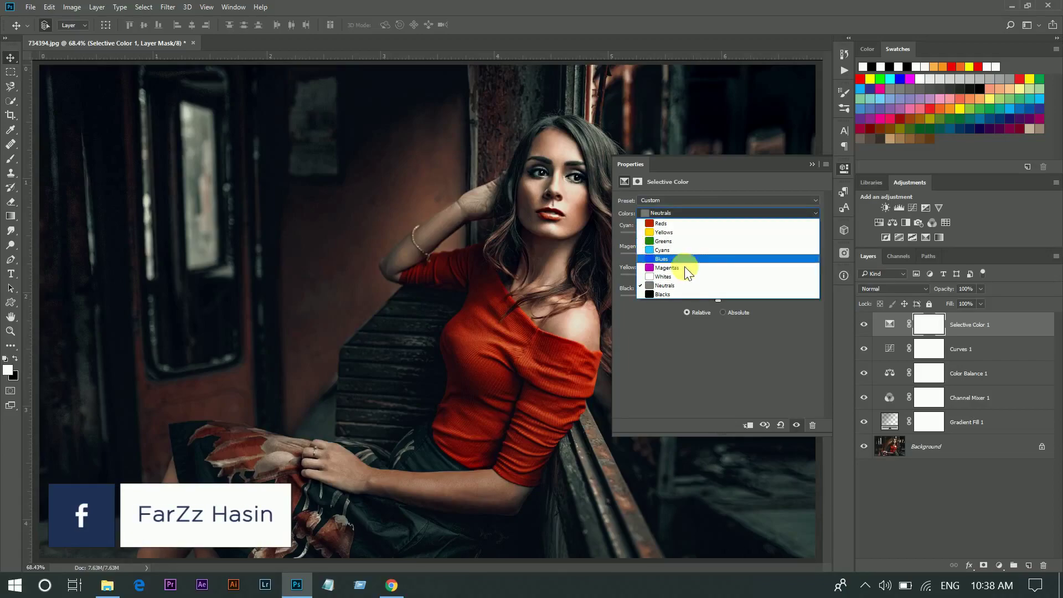
left_click(667, 295)
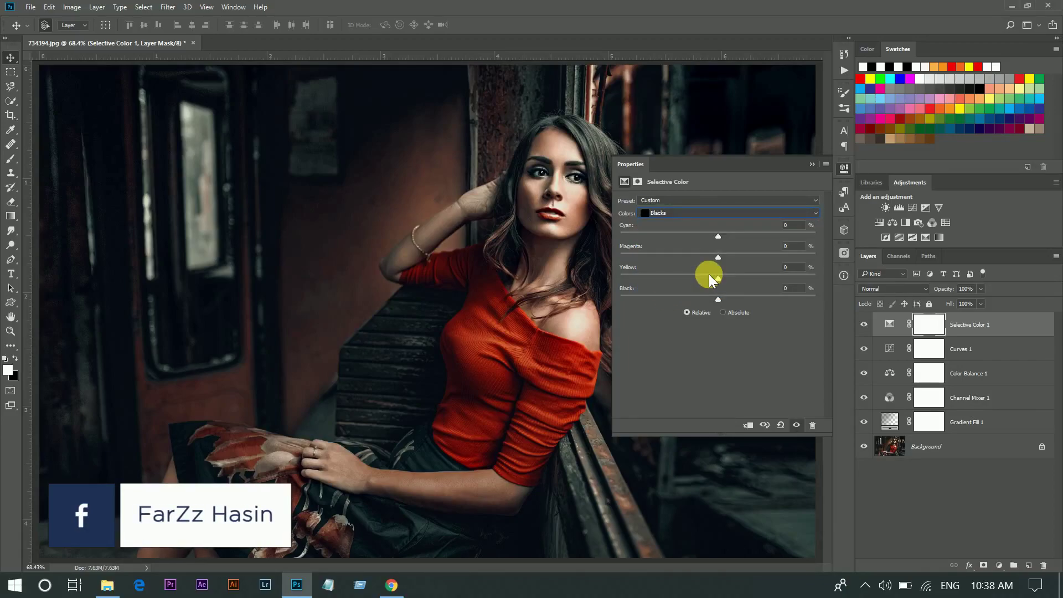
left_click_drag(715, 274, 710, 275)
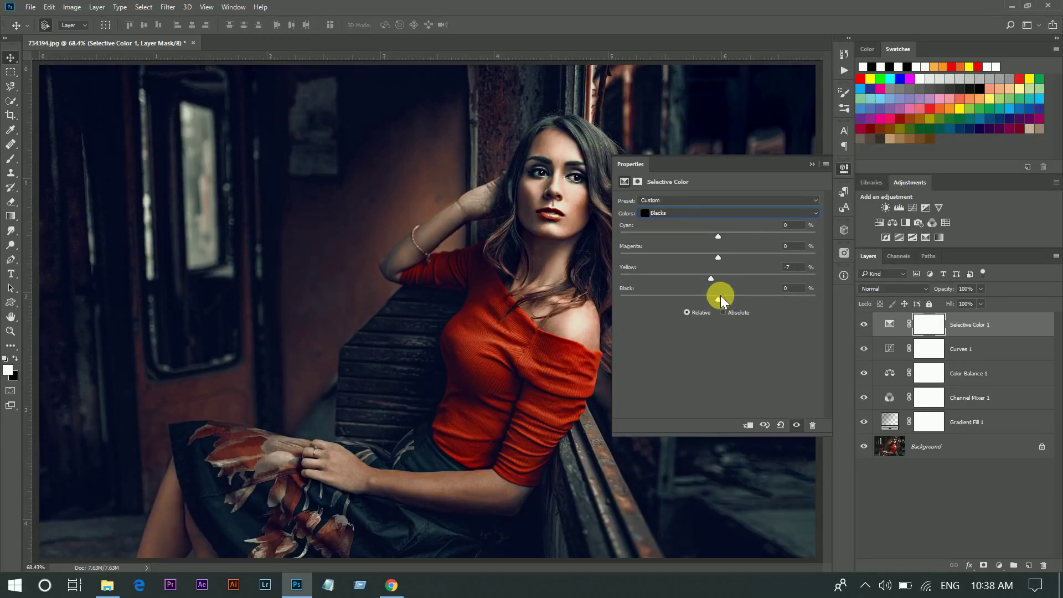
left_click_drag(719, 299, 715, 300)
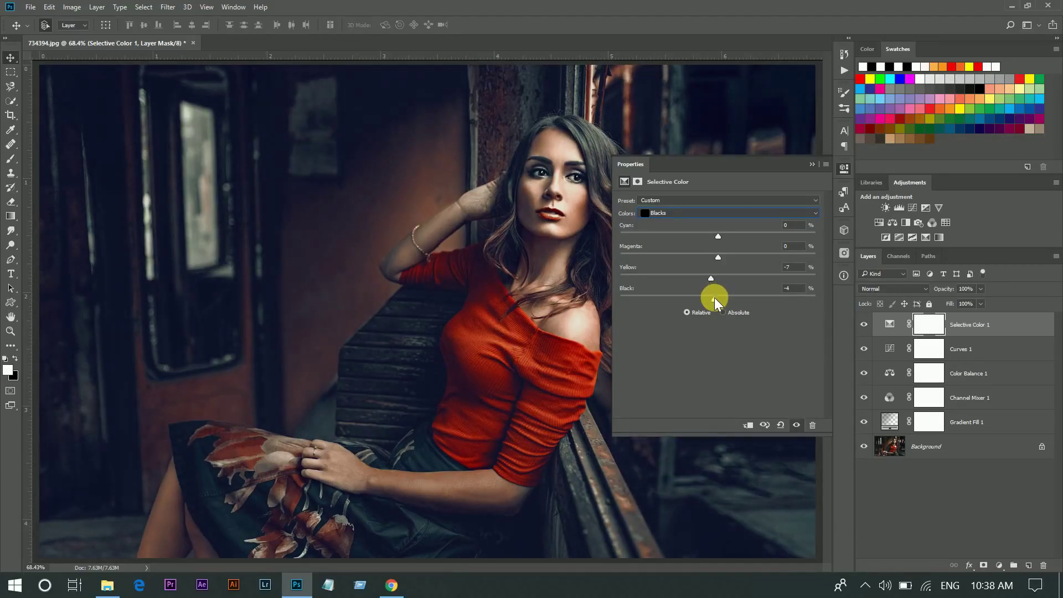
left_click_drag(714, 299, 721, 301)
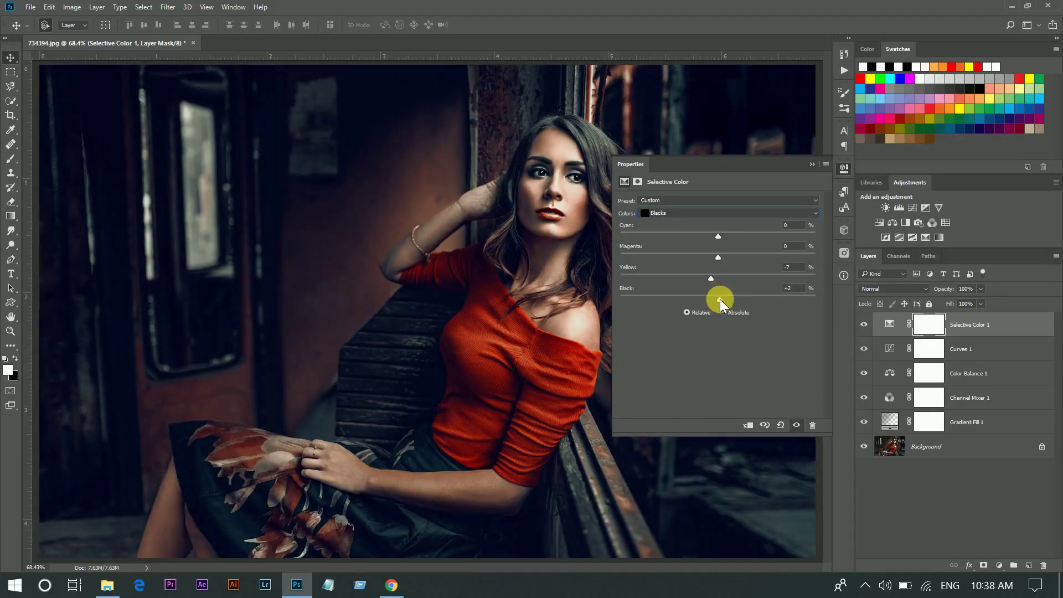
left_click(798, 289)
key("Down")
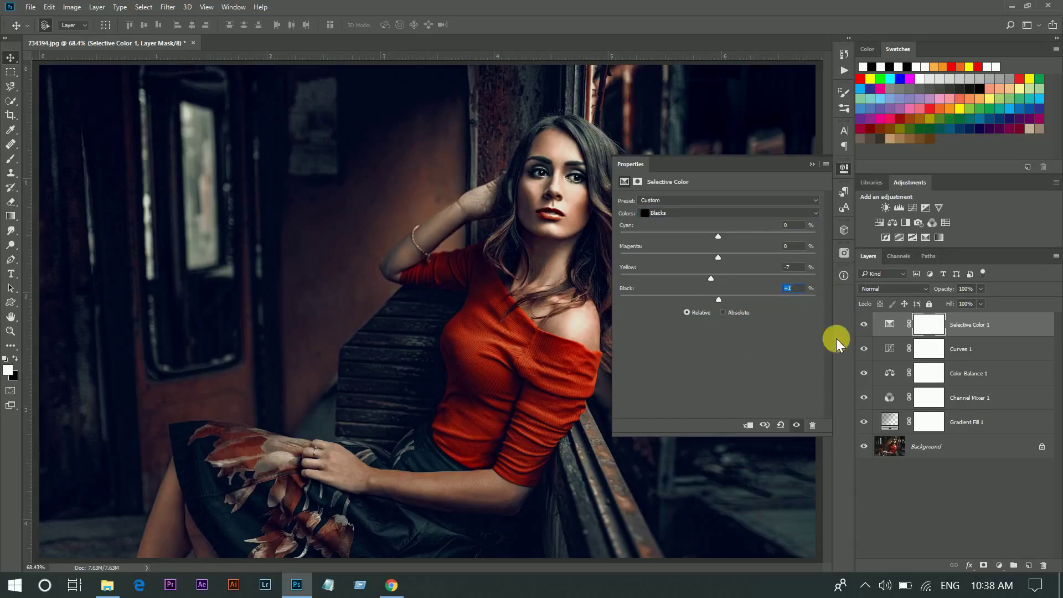
left_click(864, 325)
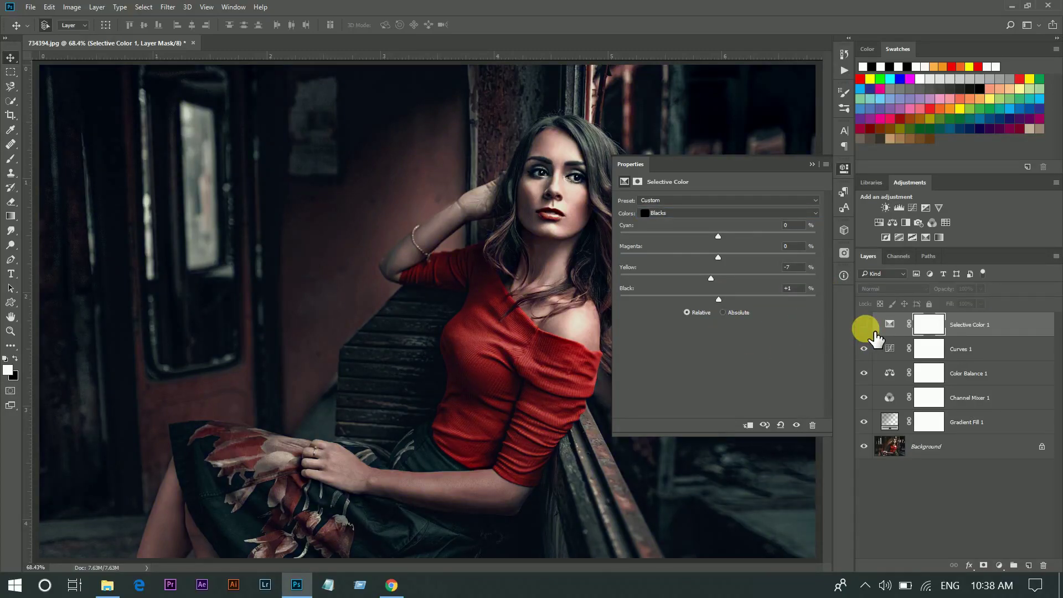
left_click(864, 325)
- In the Yellows range, adjust Cyan and shift Magenta to +7
left_click(714, 213)
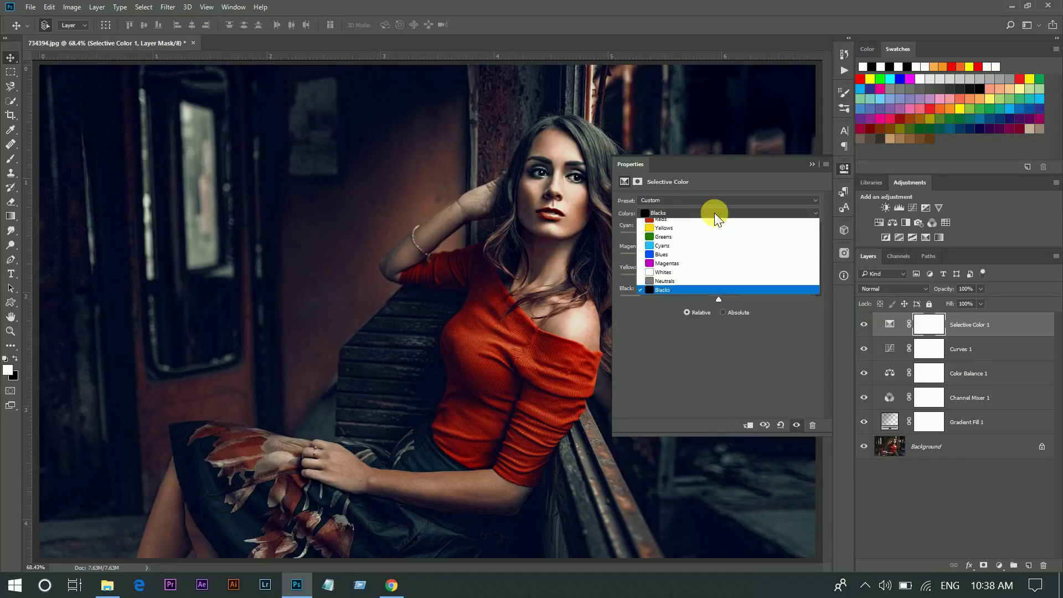
left_click(693, 234)
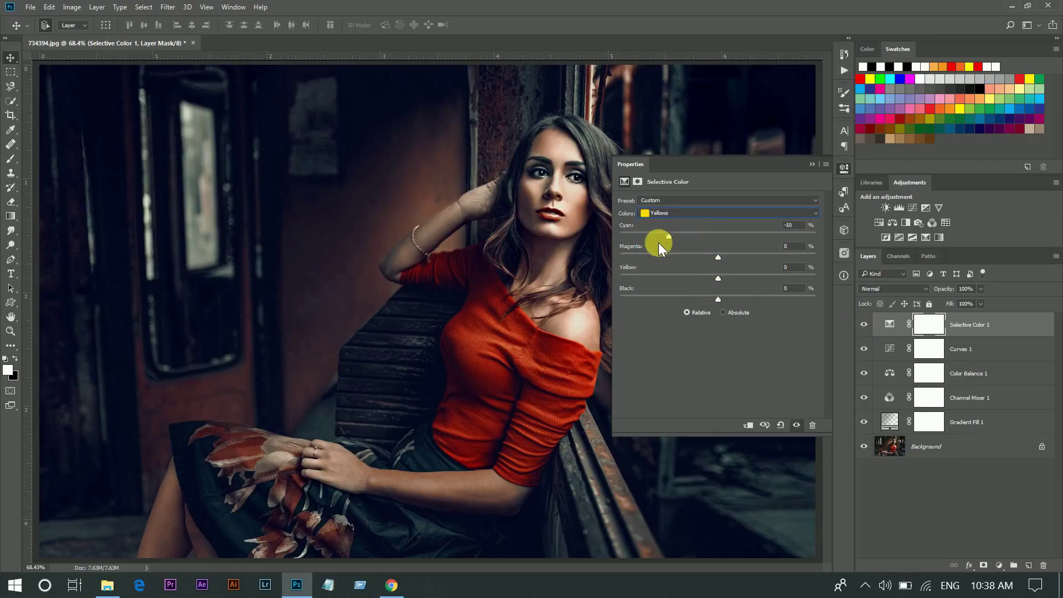
left_click_drag(705, 234, 860, 245)
left_click(697, 257)
- Add a Curves layer lifting the black point and raising shadow and midtone points
left_click(812, 165)
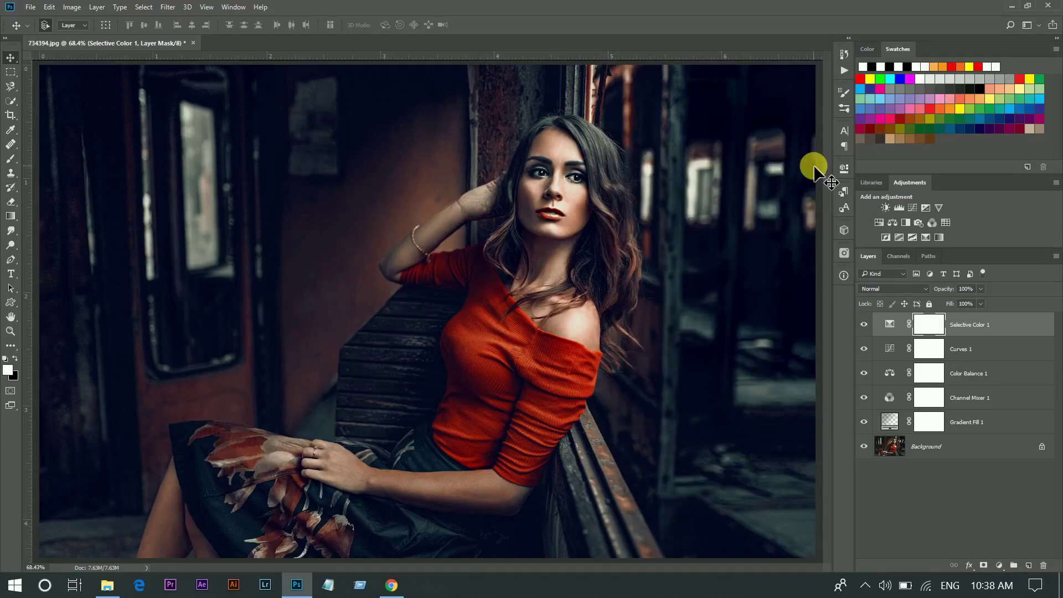
left_click(1003, 565)
left_click(942, 318)
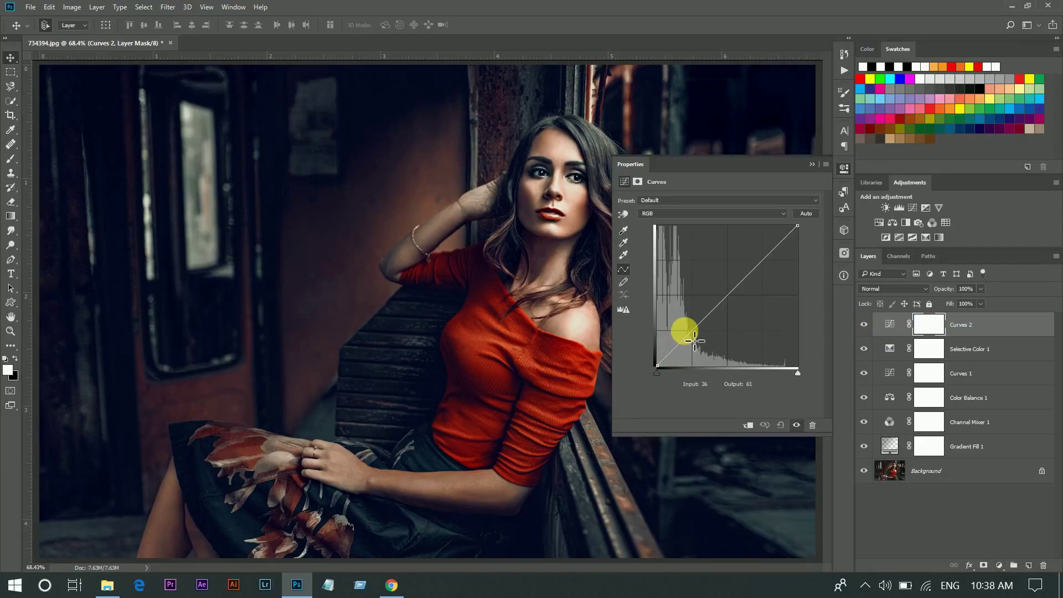
left_click(693, 330)
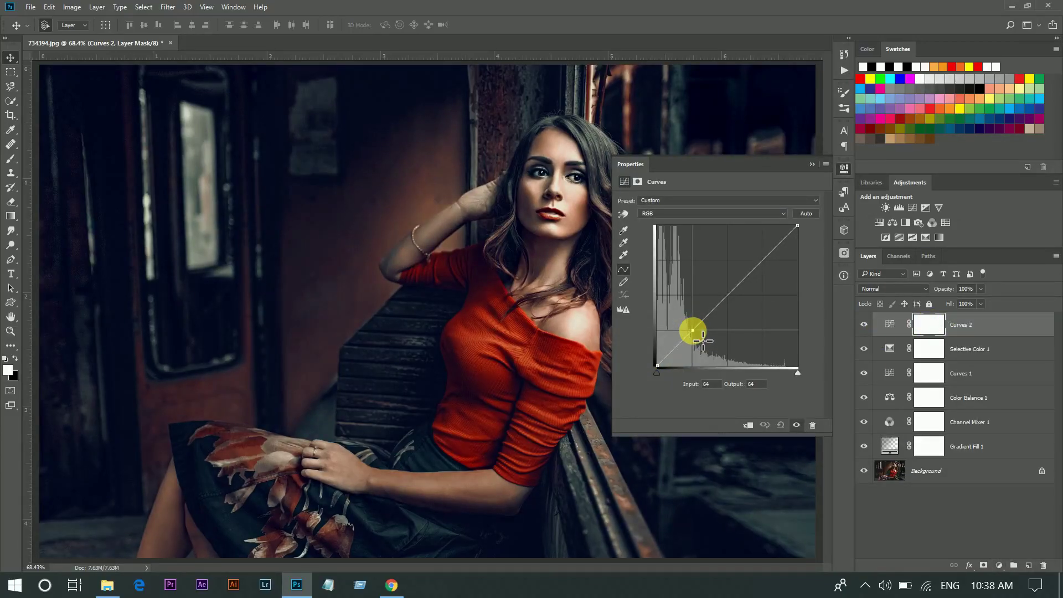
left_click_drag(693, 330, 693, 330)
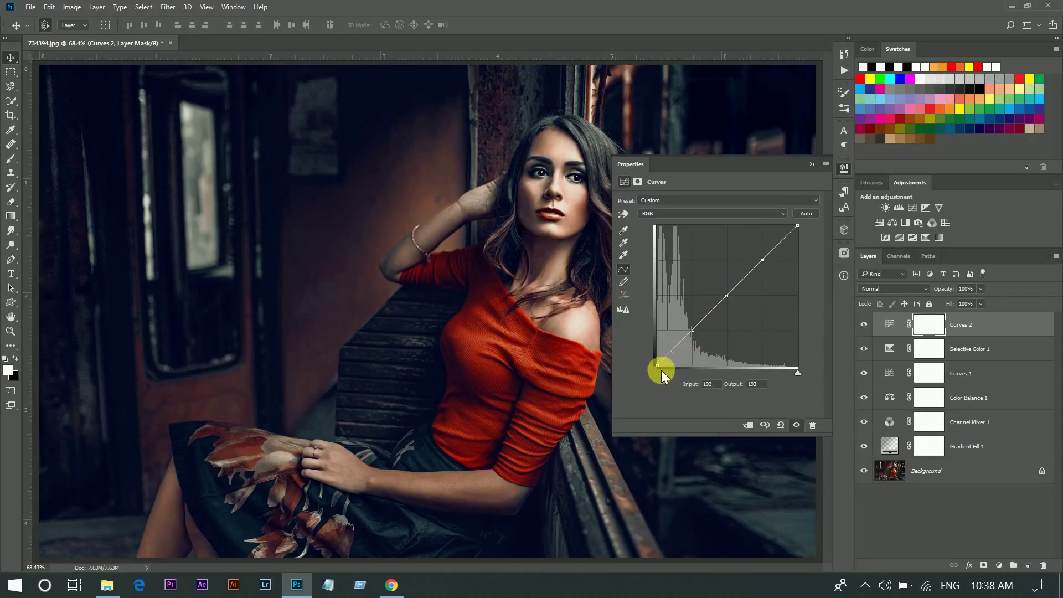
left_click_drag(656, 368, 657, 355)
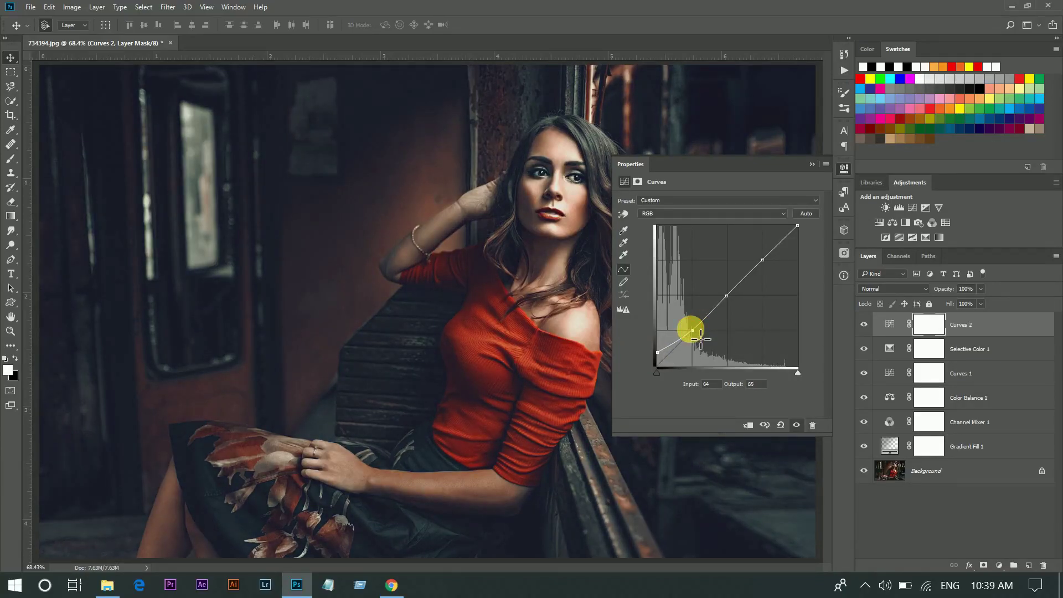
left_click_drag(701, 339, 701, 337)
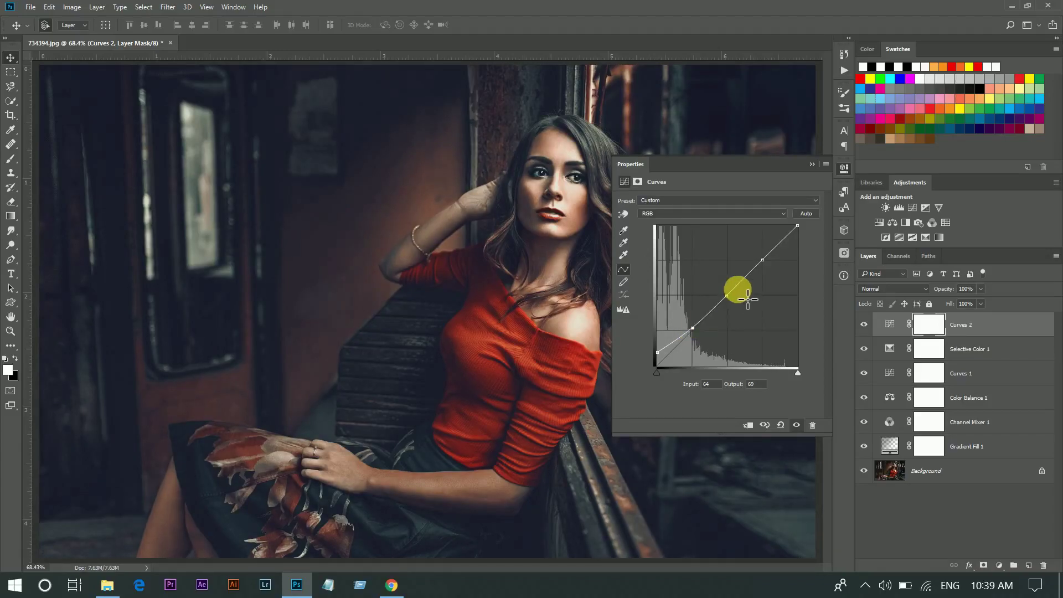
left_click_drag(739, 305, 739, 303)
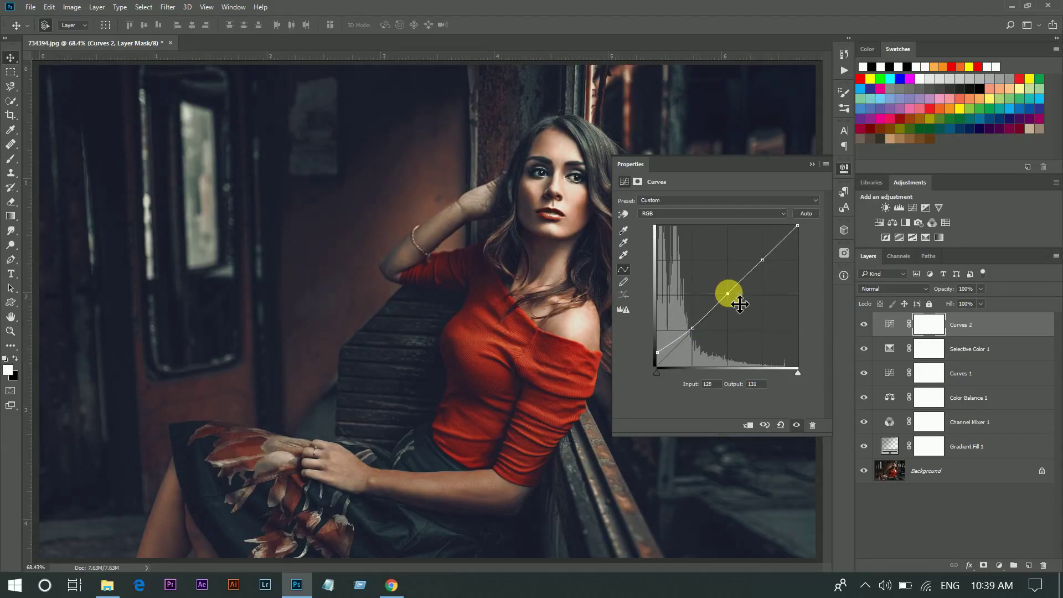
left_click(693, 329)
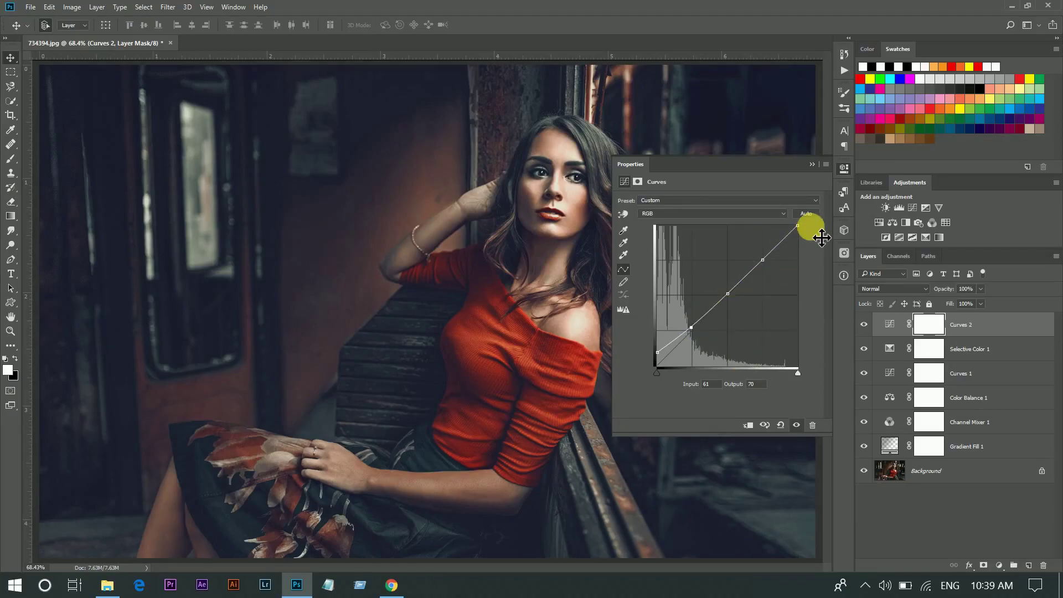
- Compare Curves 2 on and off and set its opacity to 88%
left_click(812, 166)
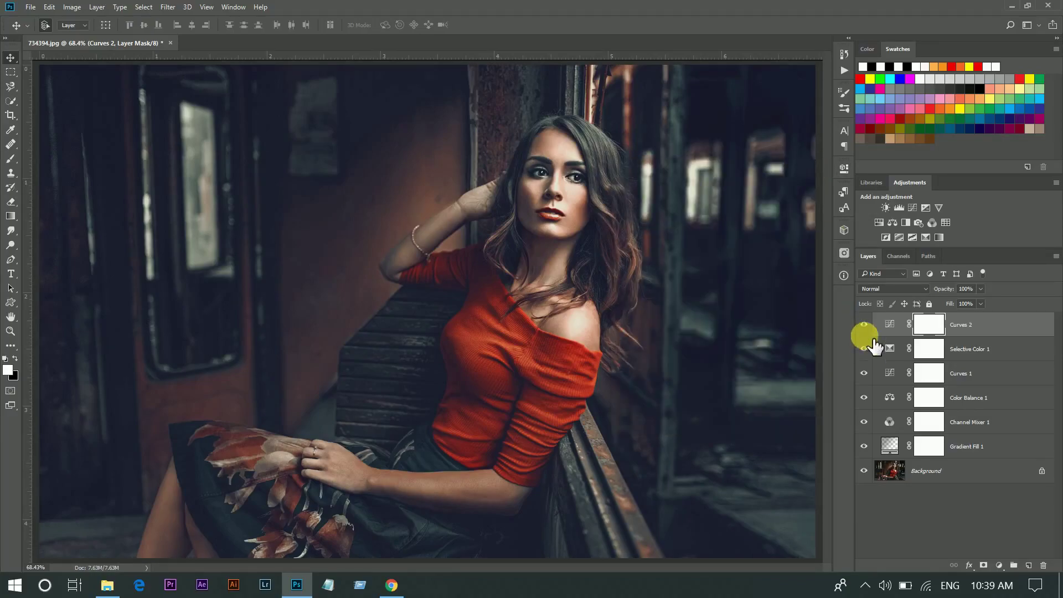
left_click(864, 326)
left_click(865, 326)
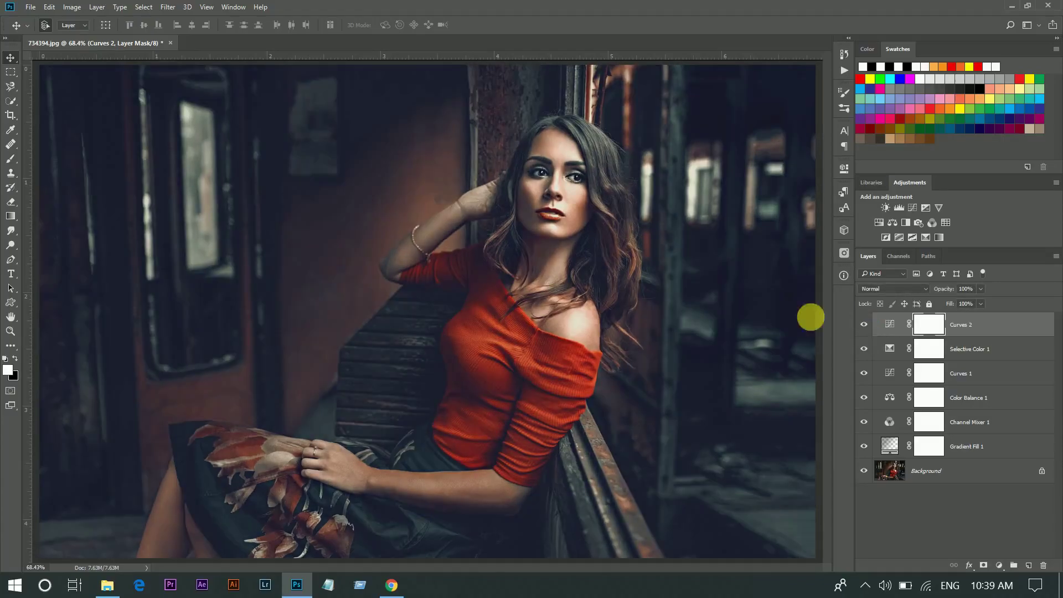
left_click(980, 289)
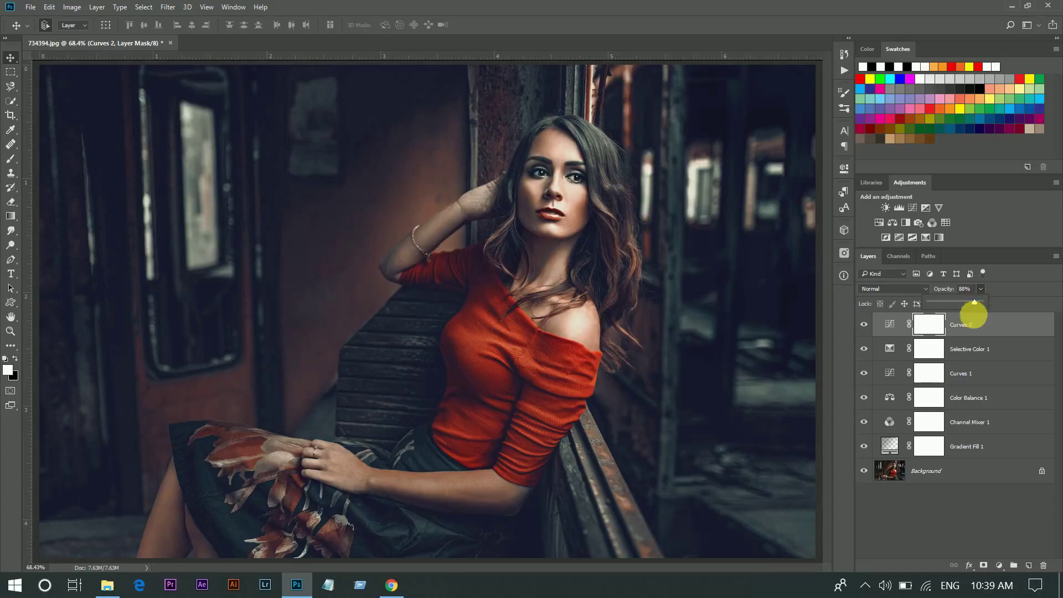
left_click(958, 327)
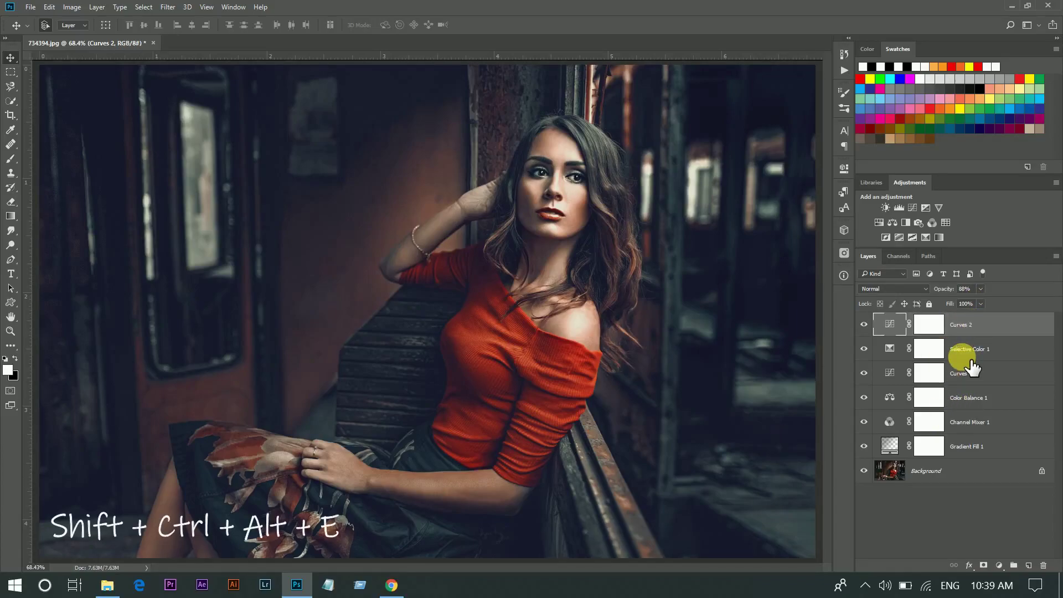
- Stamp all visible layers into a new Layer 1 and show the Actions panel
key("ctrl+shift+alt+e")
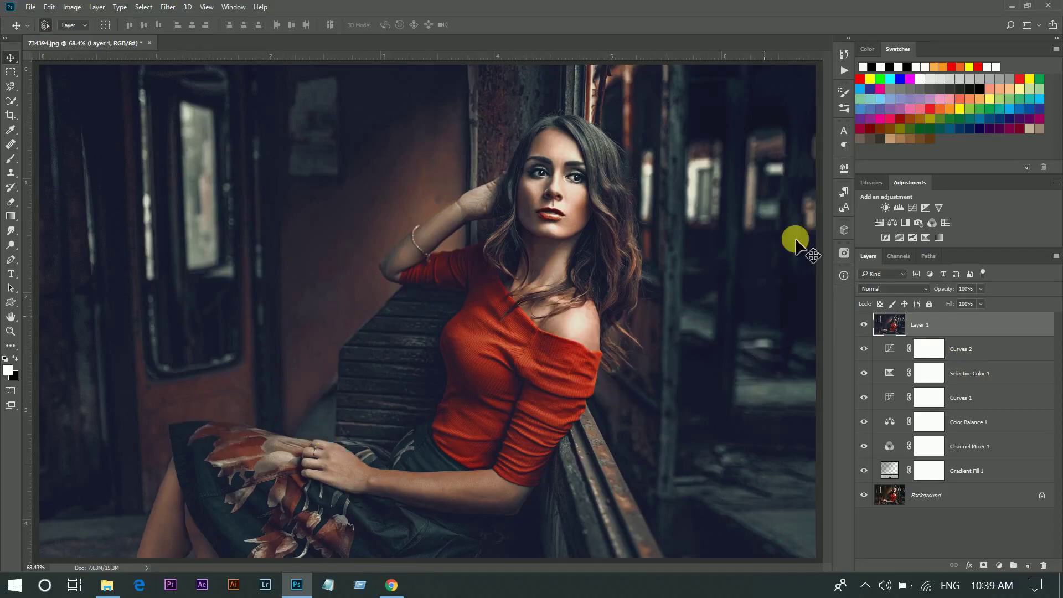
left_click(841, 75)
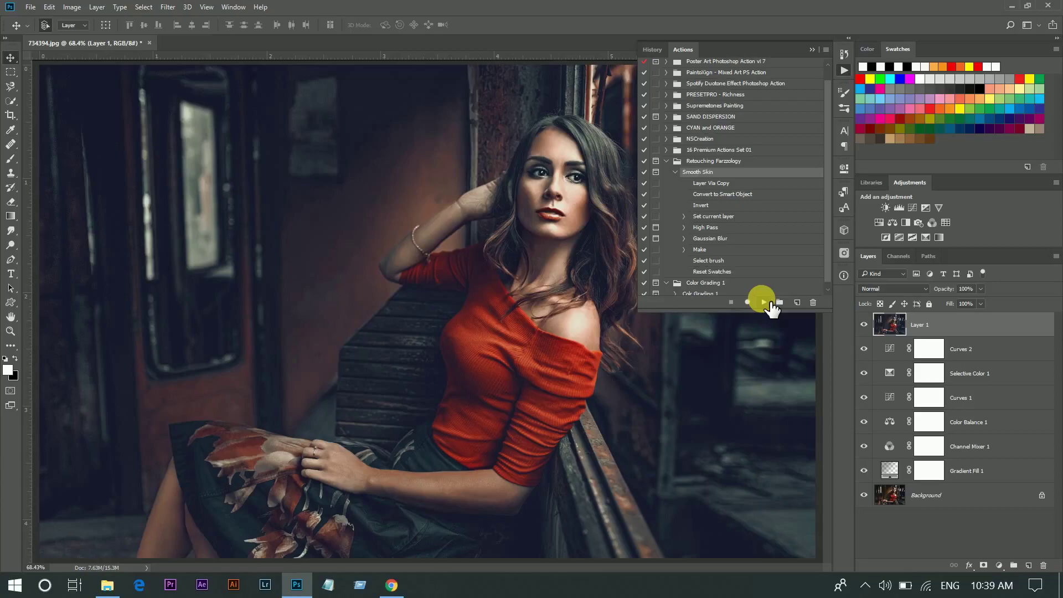
- Play the Smooth Skin action, applying High Pass and a 1.9-pixel Gaussian Blur
left_click(765, 302)
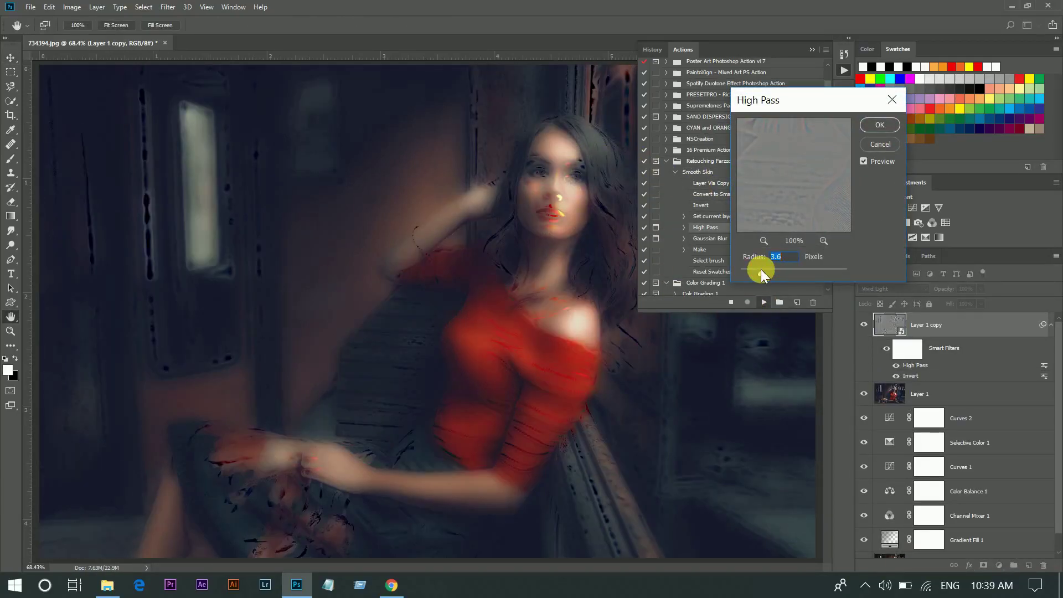
left_click_drag(761, 271, 763, 272)
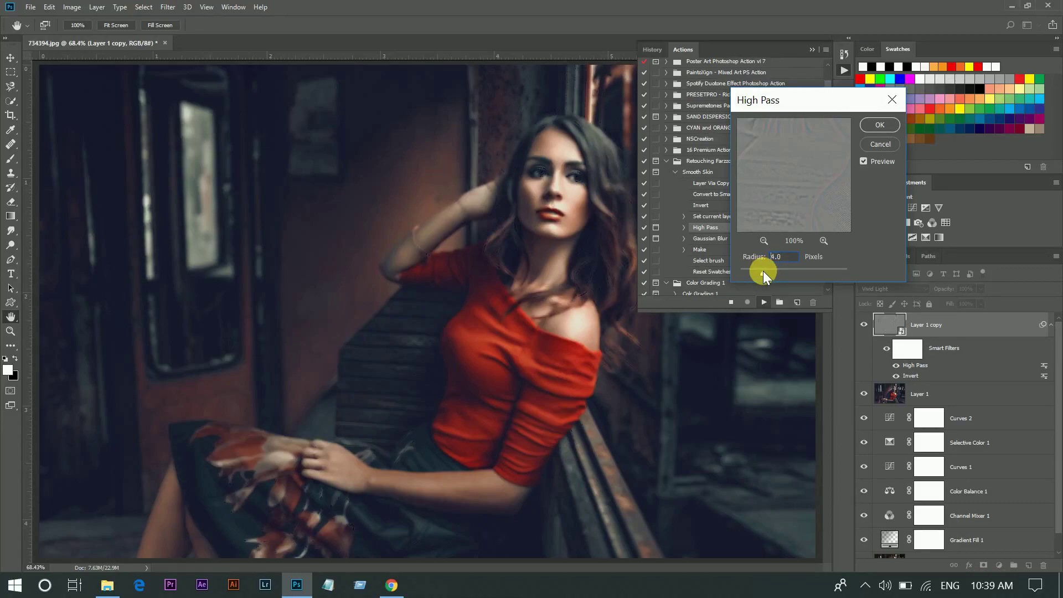
left_click(881, 127)
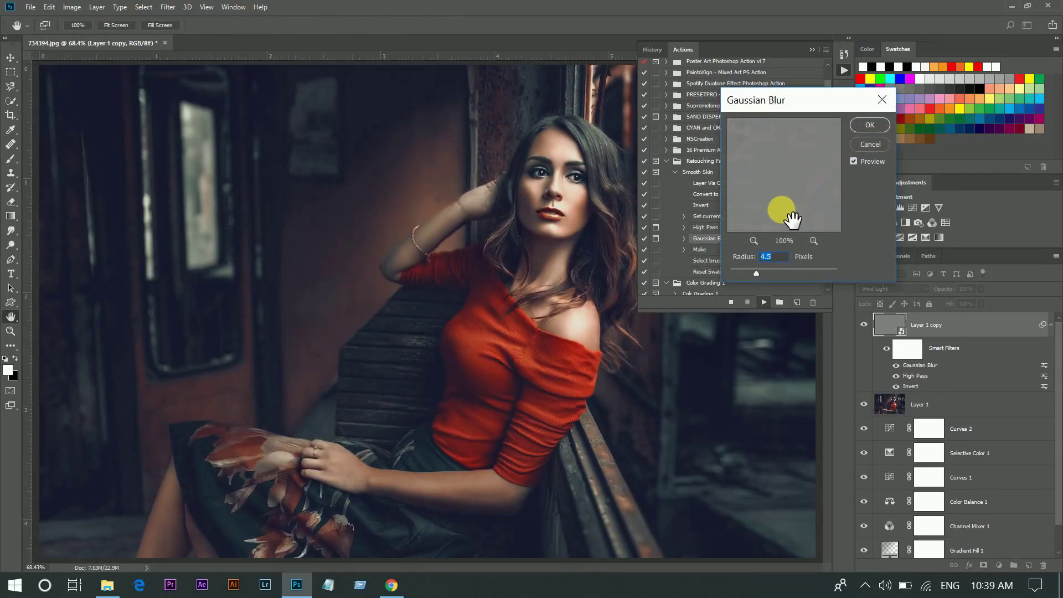
left_click_drag(749, 277, 732, 270)
key("ctrl+plus")
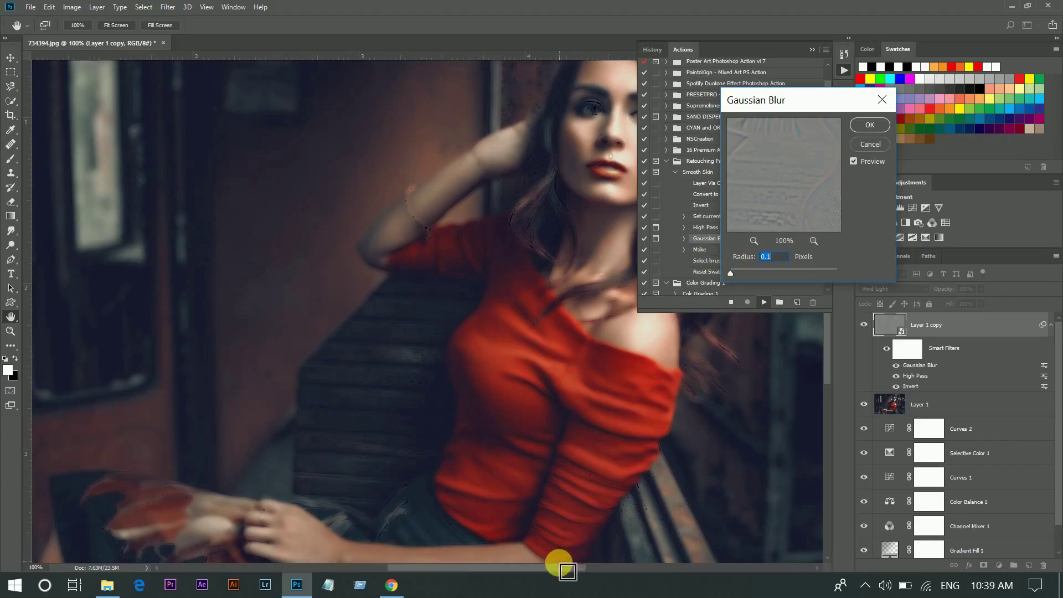
left_click_drag(560, 567, 588, 567)
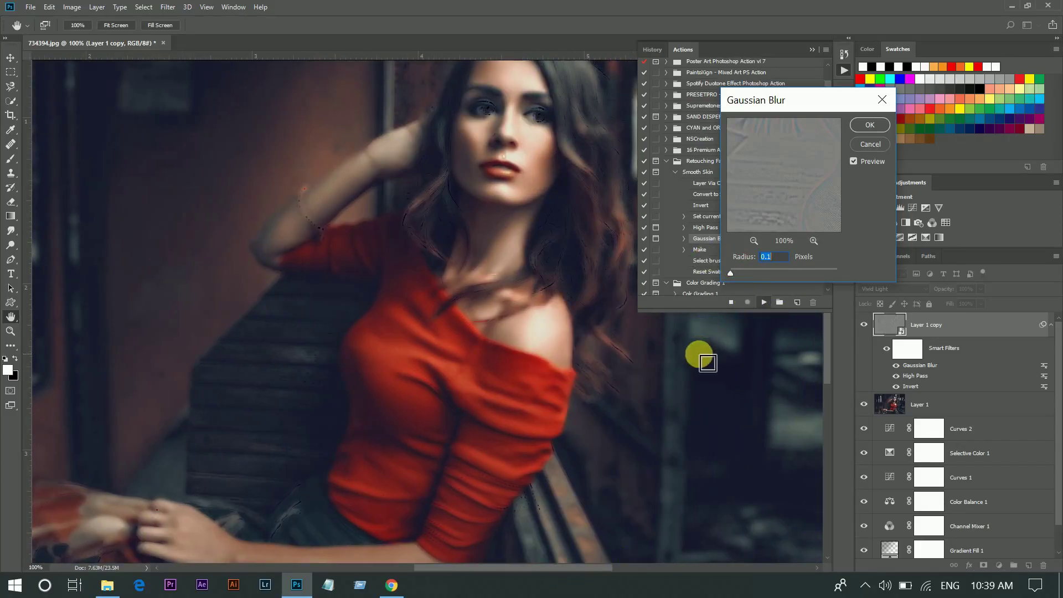
left_click_drag(748, 268, 740, 269)
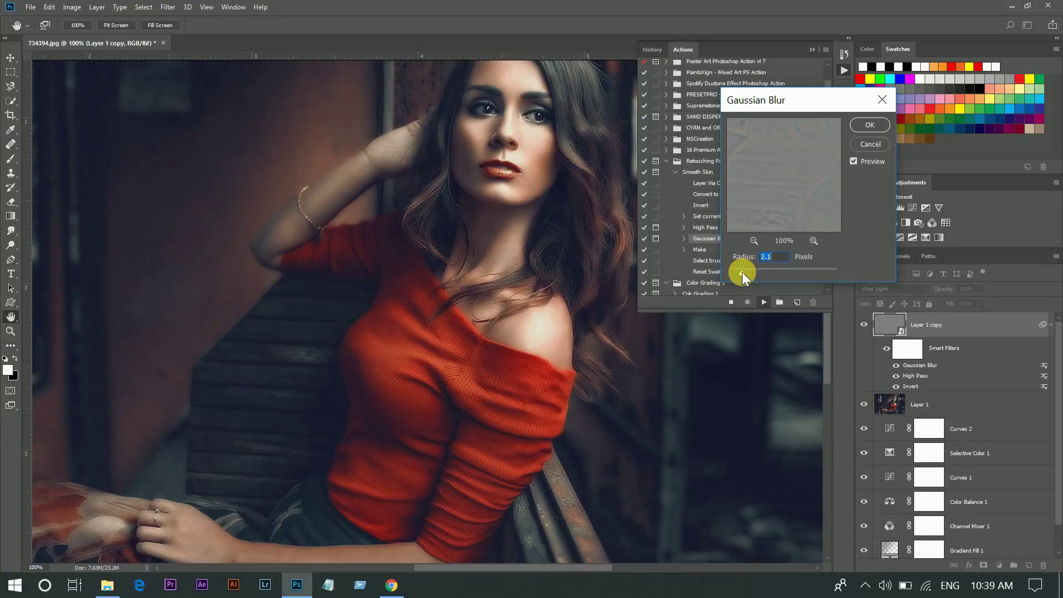
left_click_drag(743, 274, 741, 274)
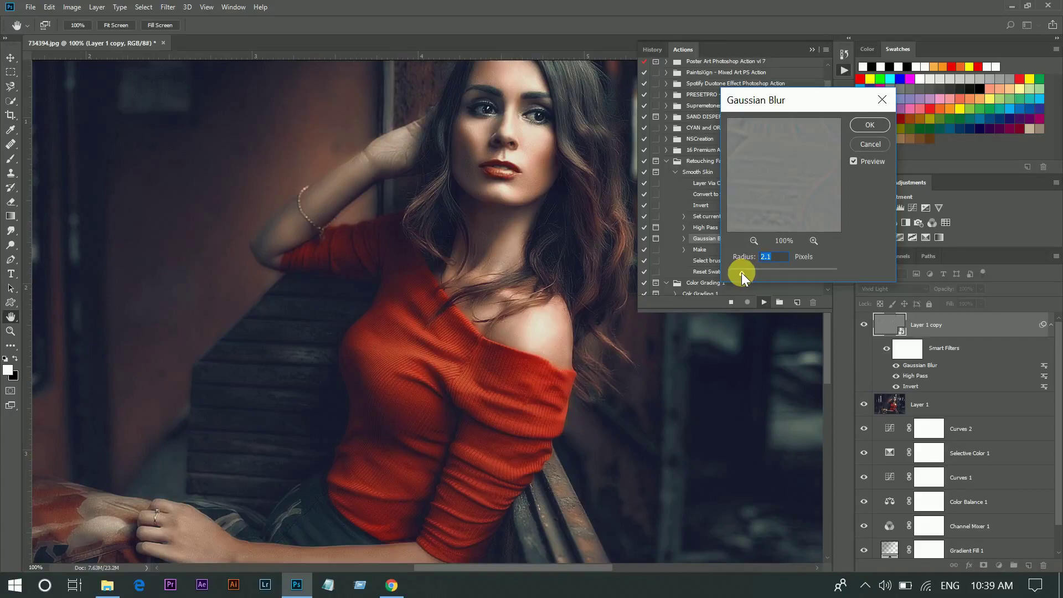
- Confirm the blur and paint white into the mask over the face and forehead
left_click(870, 124)
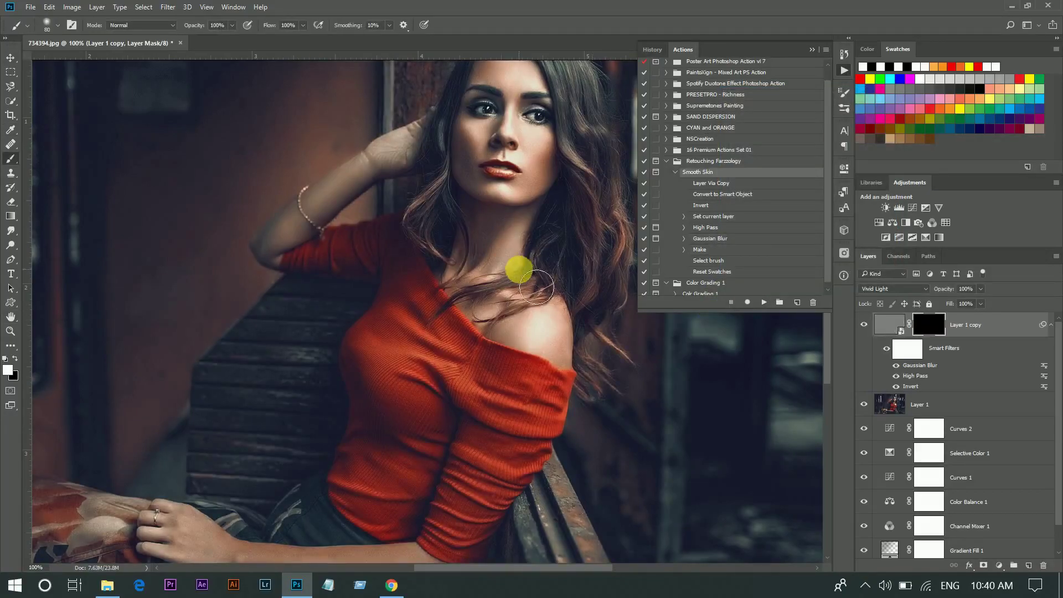
left_click_drag(536, 287, 528, 198)
scroll(528, 198, "up", 2)
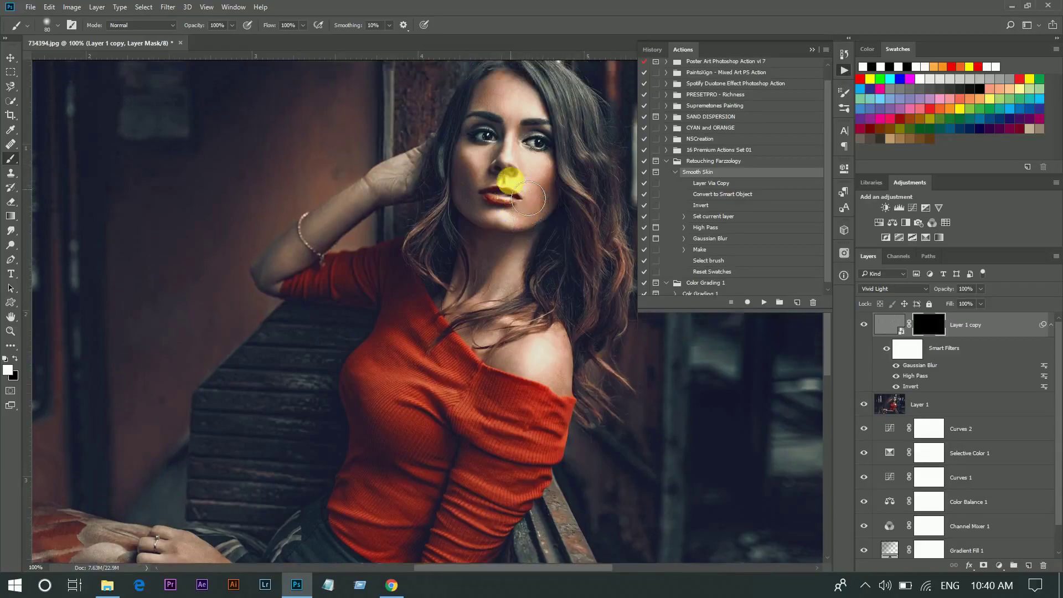
scroll(528, 198, "up", 1)
scroll(526, 194, "up", 1)
scroll(525, 191, "up", 1)
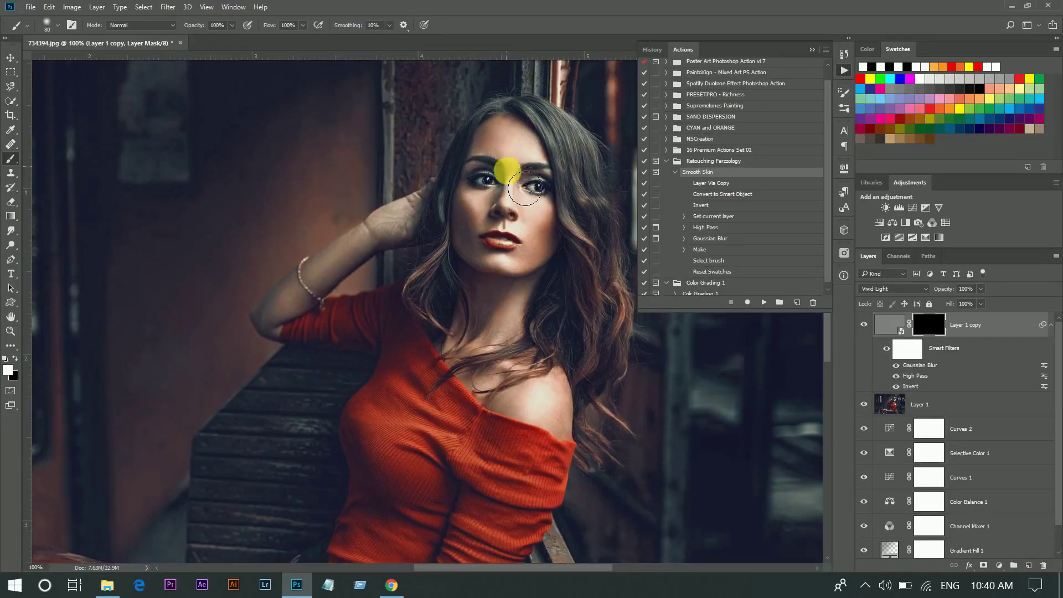
mouse_move(525, 189)
left_mouse_down()
mouse_move(503, 153)
mouse_move(562, 244)
mouse_move(485, 219)
mouse_move(528, 209)
mouse_move(480, 189)
mouse_move(548, 220)
mouse_move(545, 265)
mouse_move(515, 284)
mouse_move(502, 352)
mouse_move(478, 281)
mouse_move(467, 360)
mouse_move(550, 413)
mouse_move(558, 388)
mouse_move(558, 432)
mouse_move(545, 396)
mouse_move(471, 380)
mouse_move(520, 306)
mouse_move(368, 330)
mouse_move(293, 330)
mouse_move(282, 315)
mouse_move(377, 250)
mouse_move(345, 281)
mouse_move(394, 254)
mouse_move(404, 206)
left_mouse_up()
- Paint the lower forearm with a larger brush and compare Layer 1 copy on and off
scroll(482, 264, "down", 2)
scroll(357, 385, "down", 2)
key("bracketright")
mouse_move(357, 385)
left_mouse_down()
mouse_move(304, 477)
mouse_move(315, 487)
mouse_move(398, 480)
mouse_move(446, 497)
mouse_move(376, 514)
mouse_move(350, 492)
mouse_move(206, 469)
mouse_move(181, 445)
mouse_move(409, 437)
left_mouse_up()
scroll(520, 276, "up", 2)
scroll(512, 290, "up", 1)
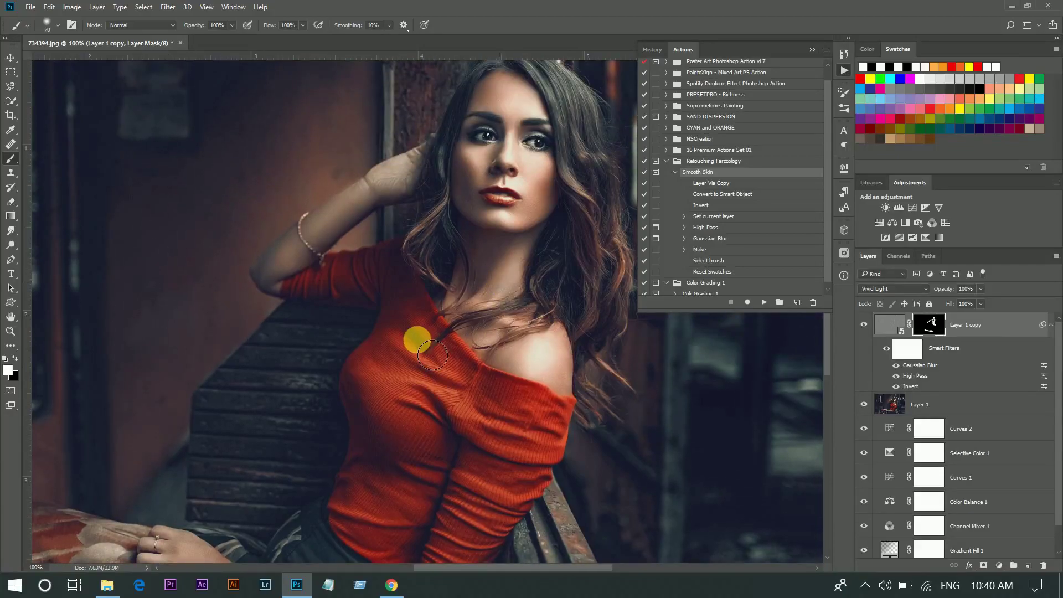
left_click(864, 325)
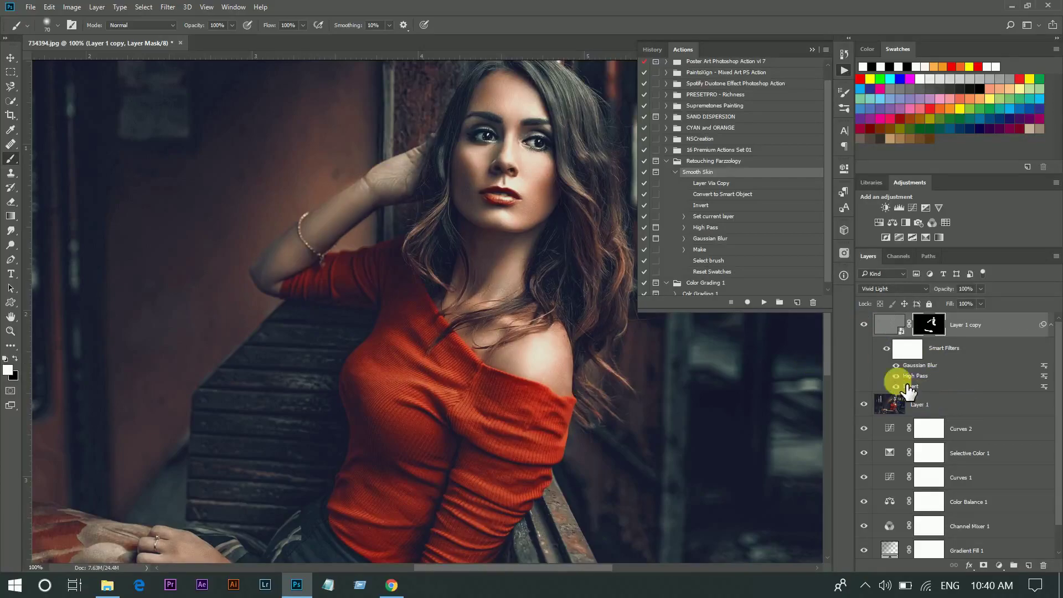
- Add a new layer and fill it with 50% Gray via Edit > Fill
left_click(1029, 566)
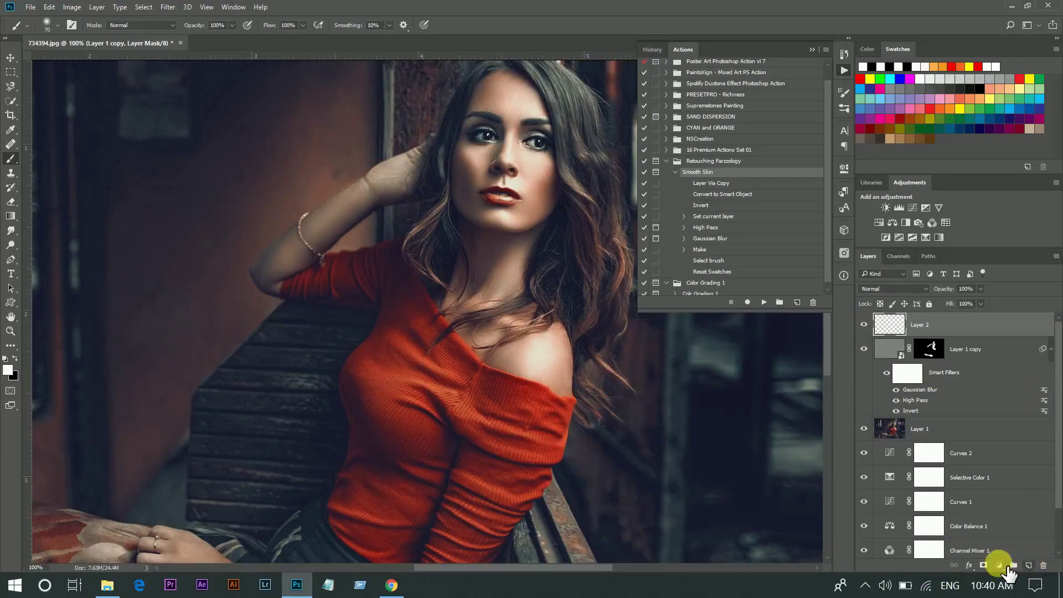
left_click(50, 6)
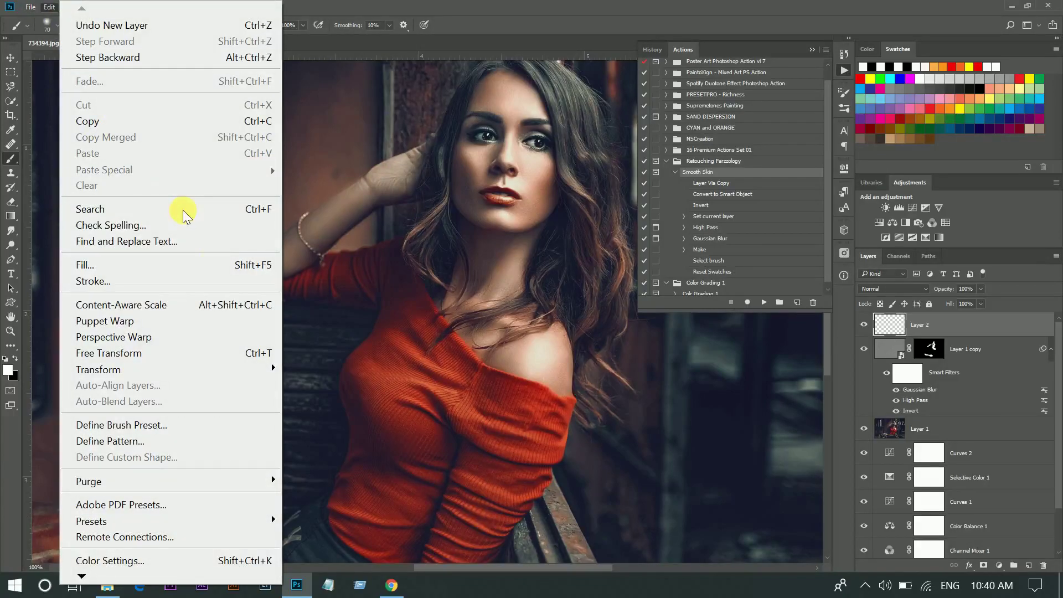
left_click(228, 265)
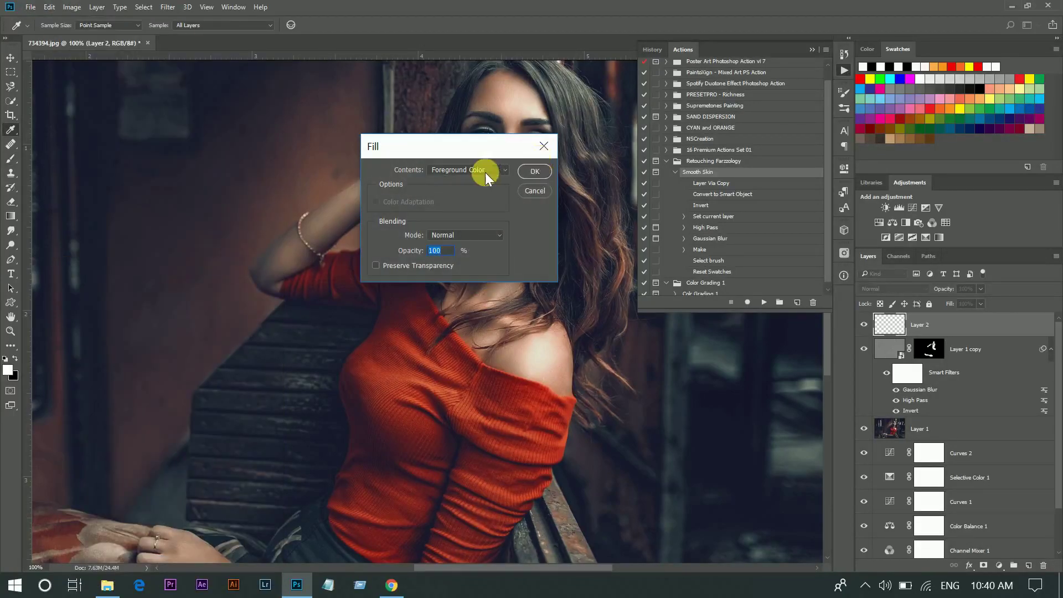
left_click(485, 172)
left_click(457, 247)
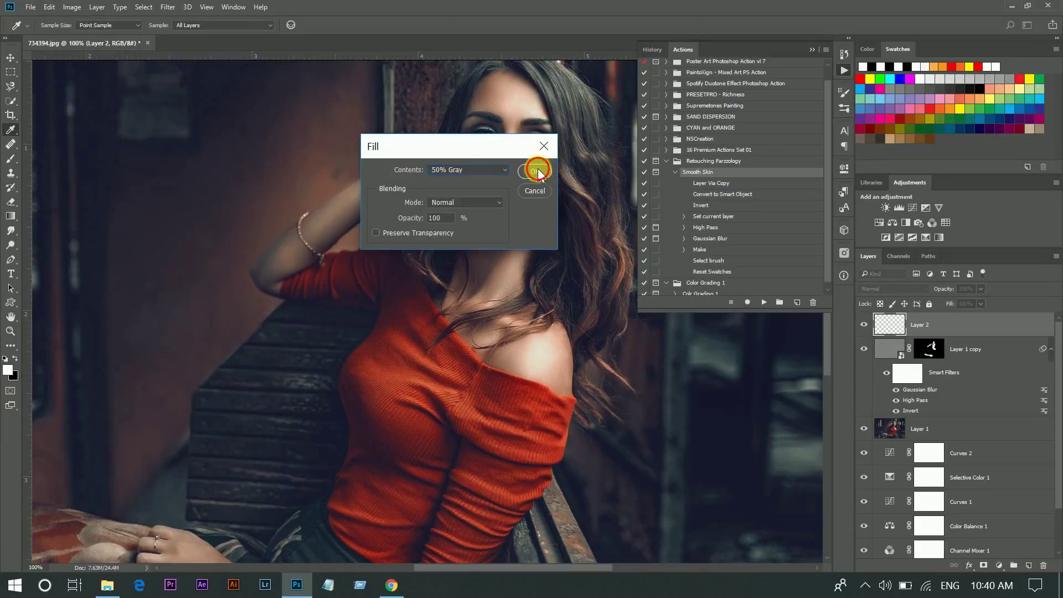
left_click(538, 171)
- Blend the gray layer in Overlay, collapse the Actions panel, and select the Dodge tool
key("b")
left_click(893, 289)
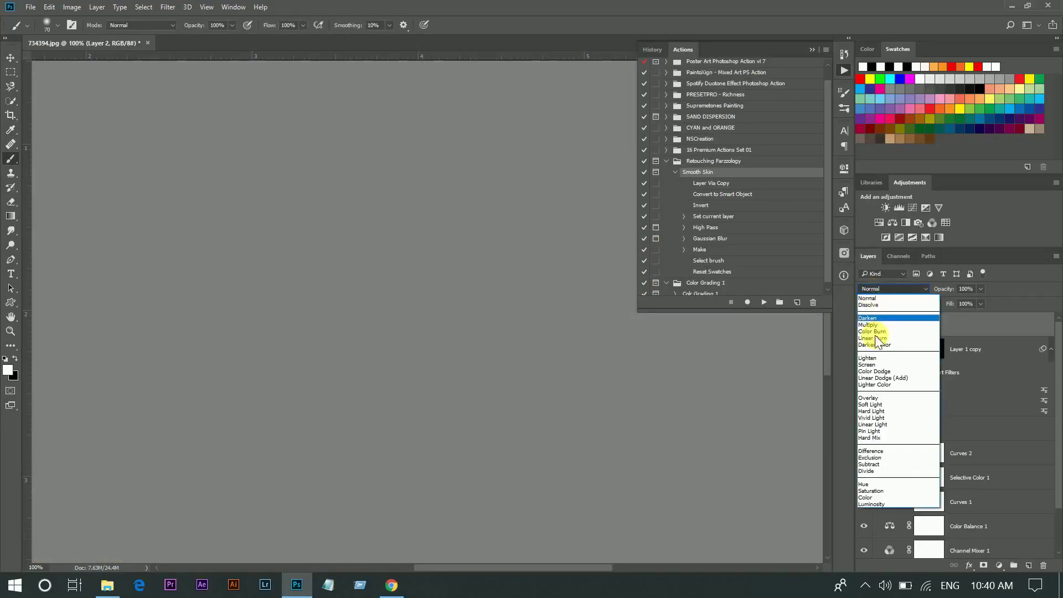
left_click(869, 398)
left_click(813, 50)
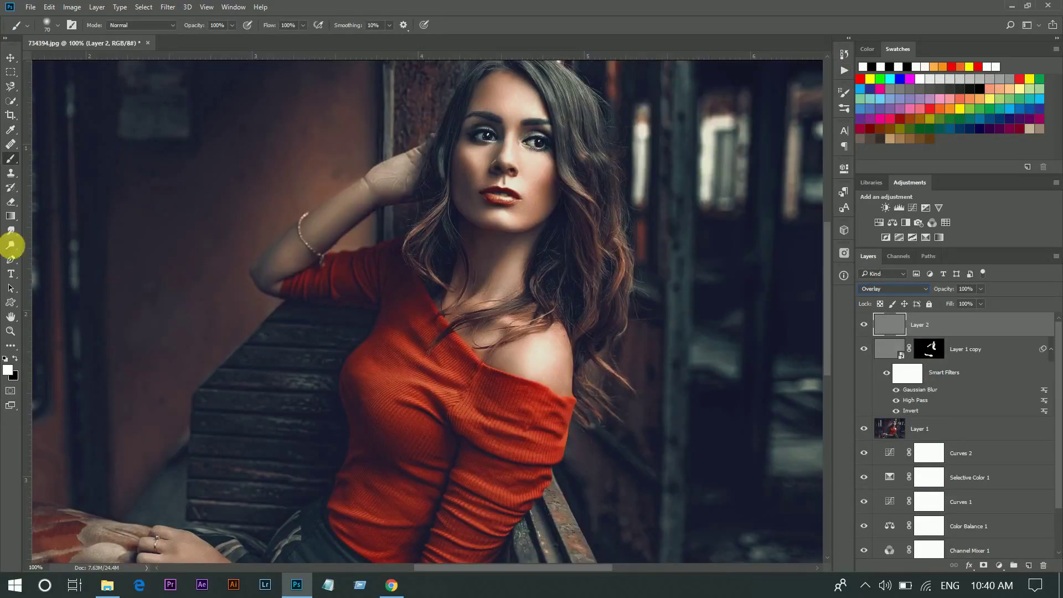
left_click(12, 246)
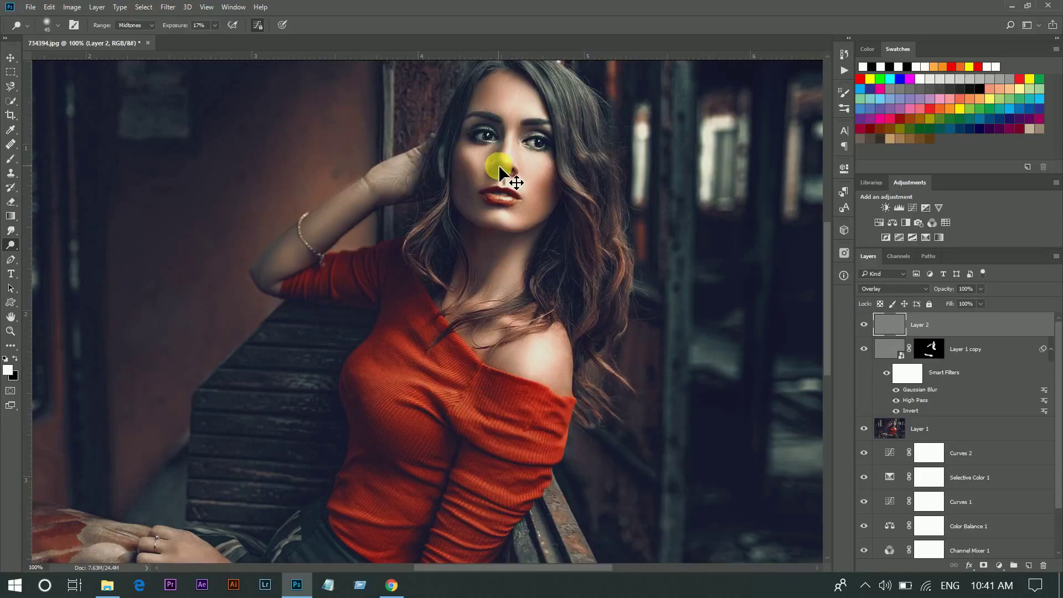
- Dodge both eyes at 100% exposure with a size-30 brush on the gray Overlay layer
key("ctrl+plus")
key("ctrl+plus")
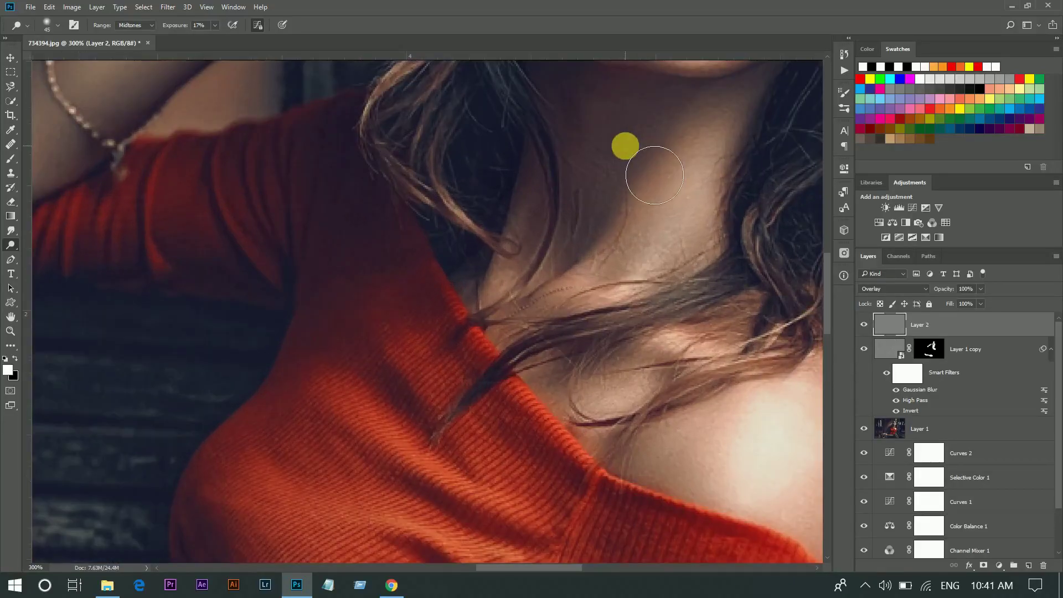
key("ctrl+minus")
scroll(606, 154, "down", 2)
scroll(565, 273, "up", 1)
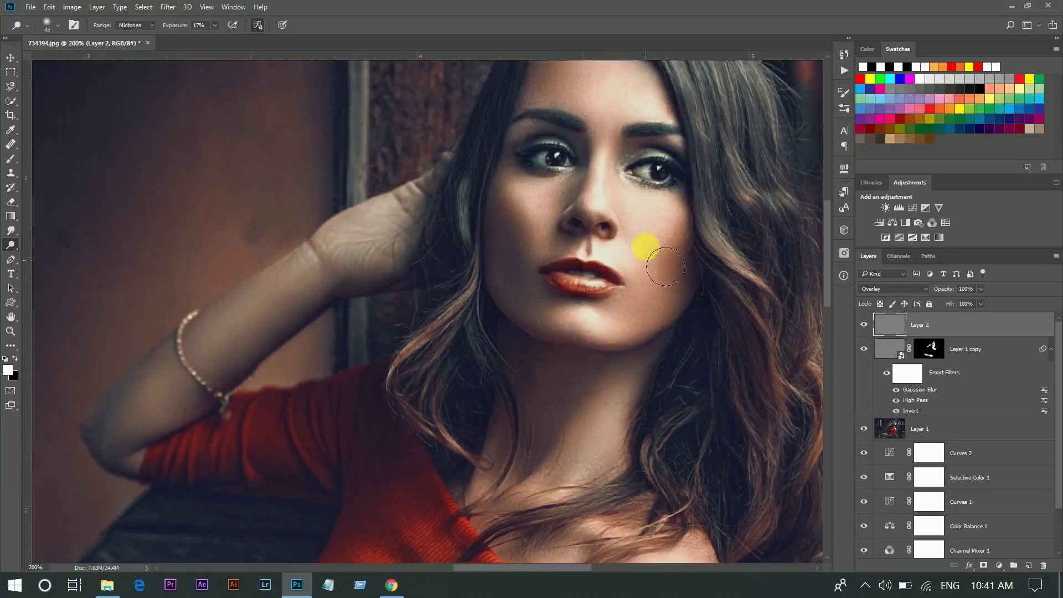
key("0")
key("bracketleft")
key("bracketleft")
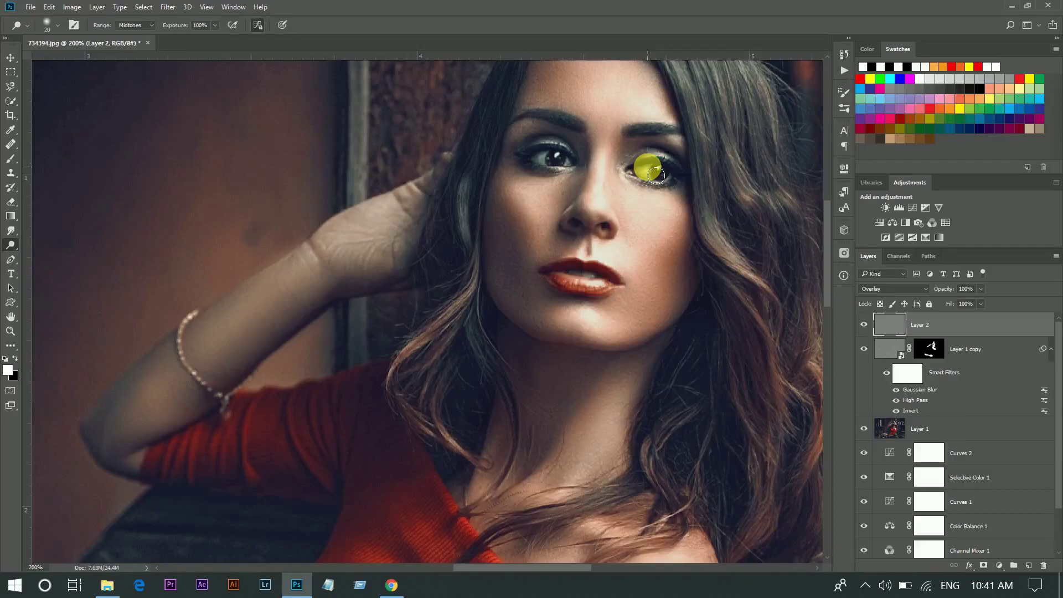
left_click_drag(656, 175, 668, 176)
mouse_move(551, 150)
left_mouse_down()
mouse_move(575, 172)
mouse_move(550, 166)
mouse_move(734, 378)
left_mouse_up()
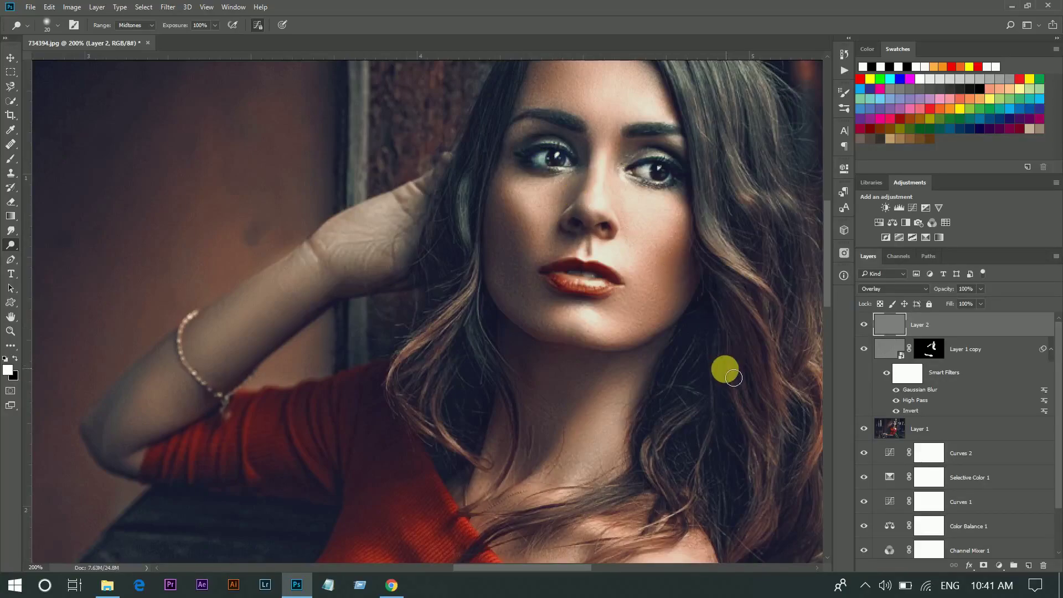
key("ctrl+0")
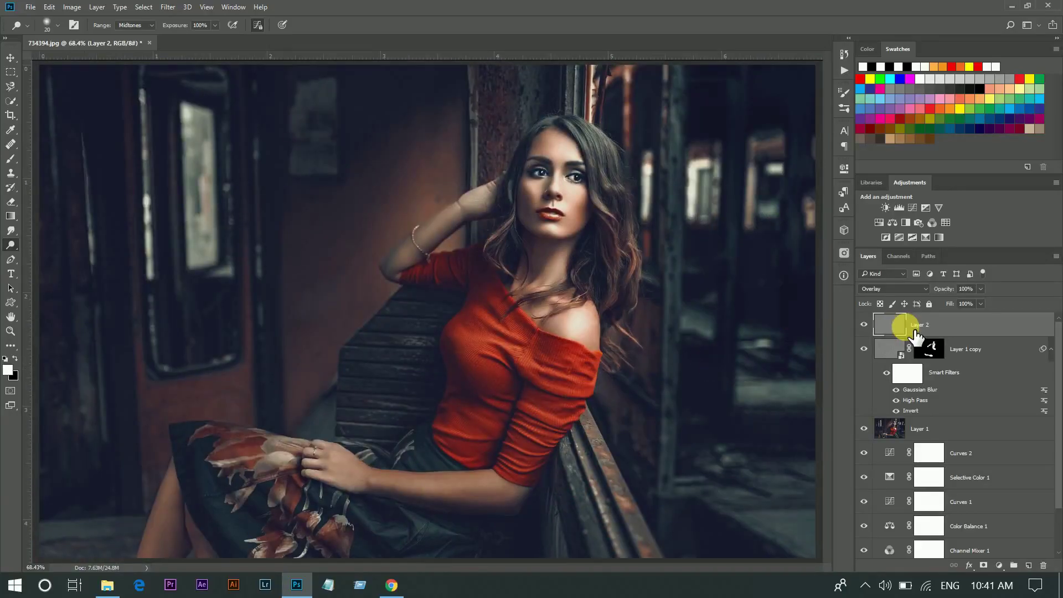
- Lower Layer 2's opacity to 89% and select all layers from Layer 2 down to Gradient Fill 1
left_click(980, 289)
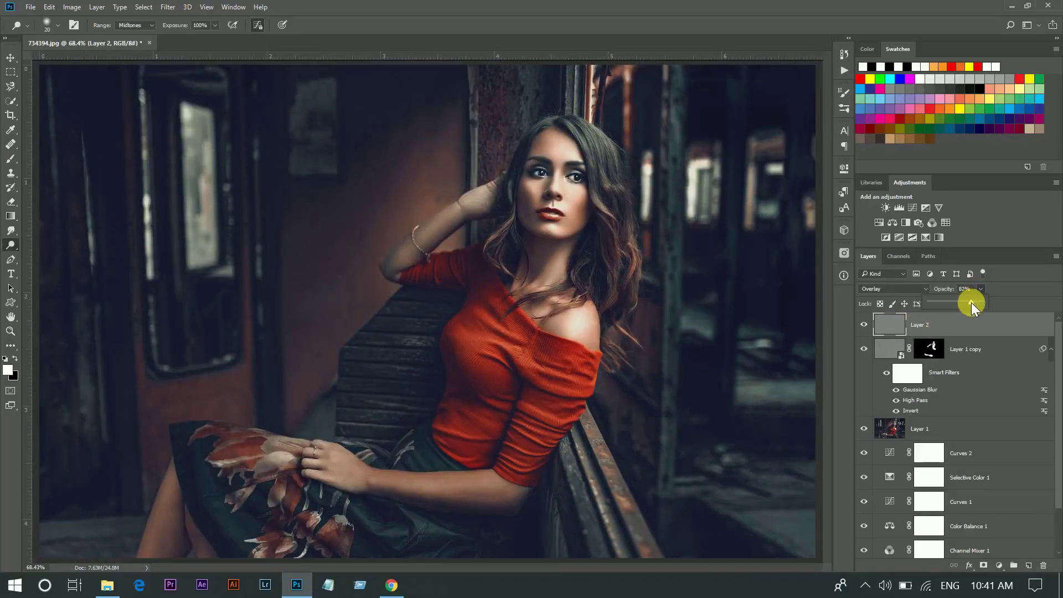
left_click_drag(975, 303, 962, 330)
key("ctrl+minus")
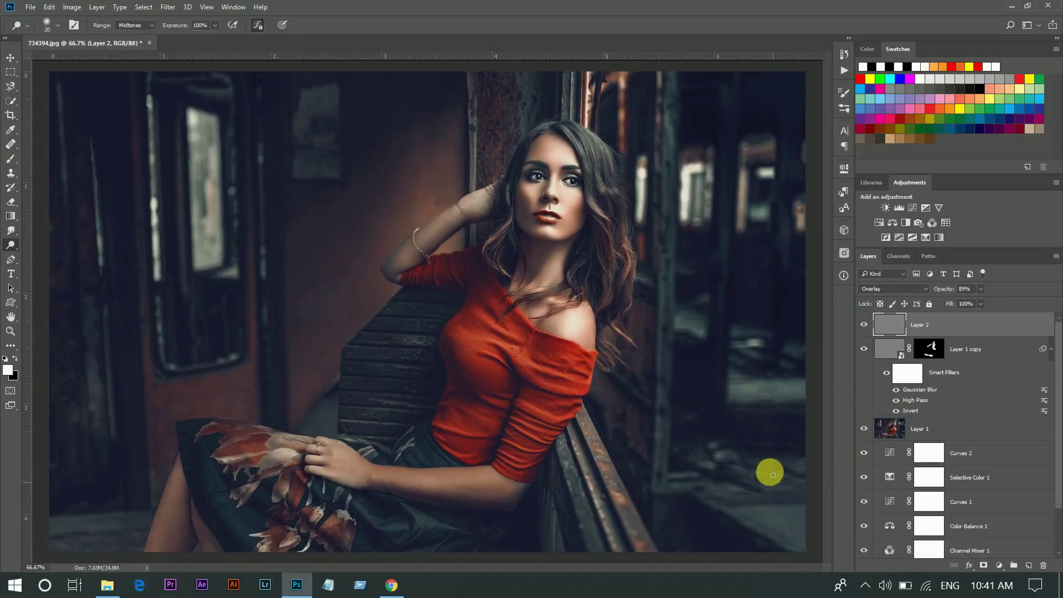
scroll(932, 468, "down", 2)
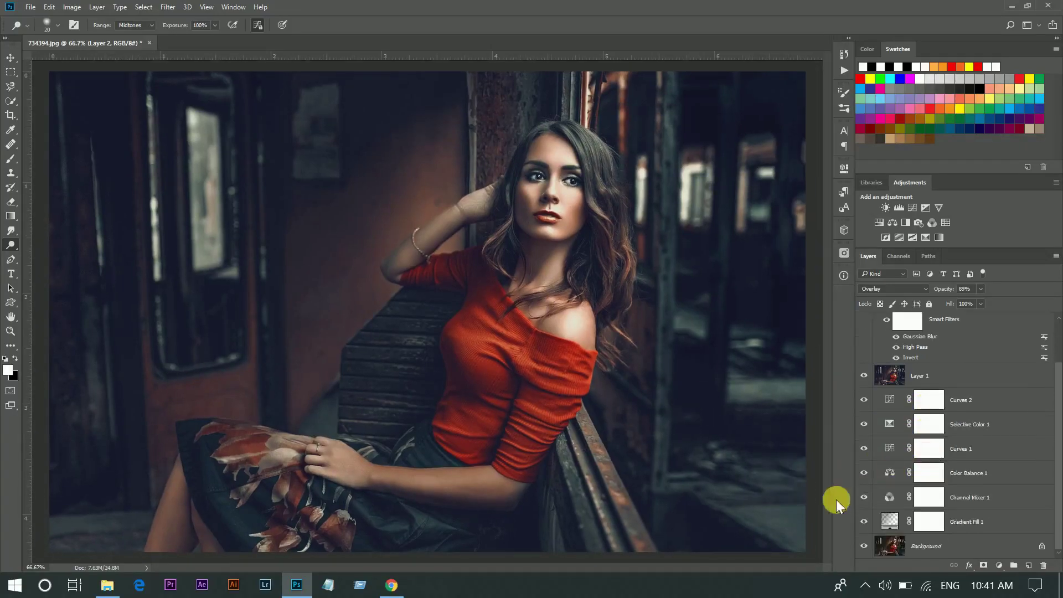
left_click(996, 532, "shift")
scroll(980, 504, "up", 2)
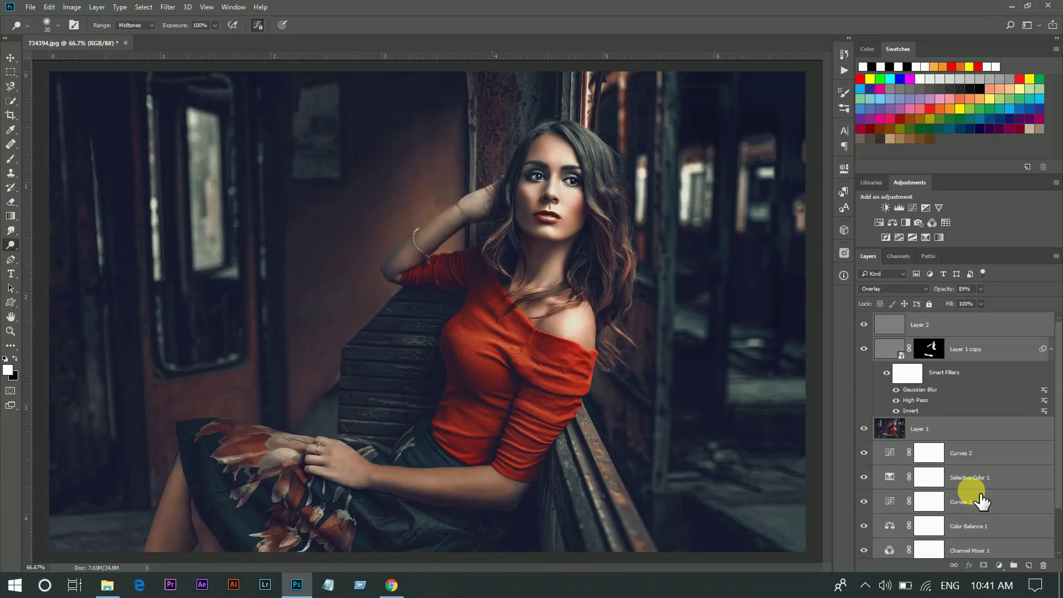
- Group the selected layers into Group 1, then toggle its visibility off and on to compare
key("ctrl+g")
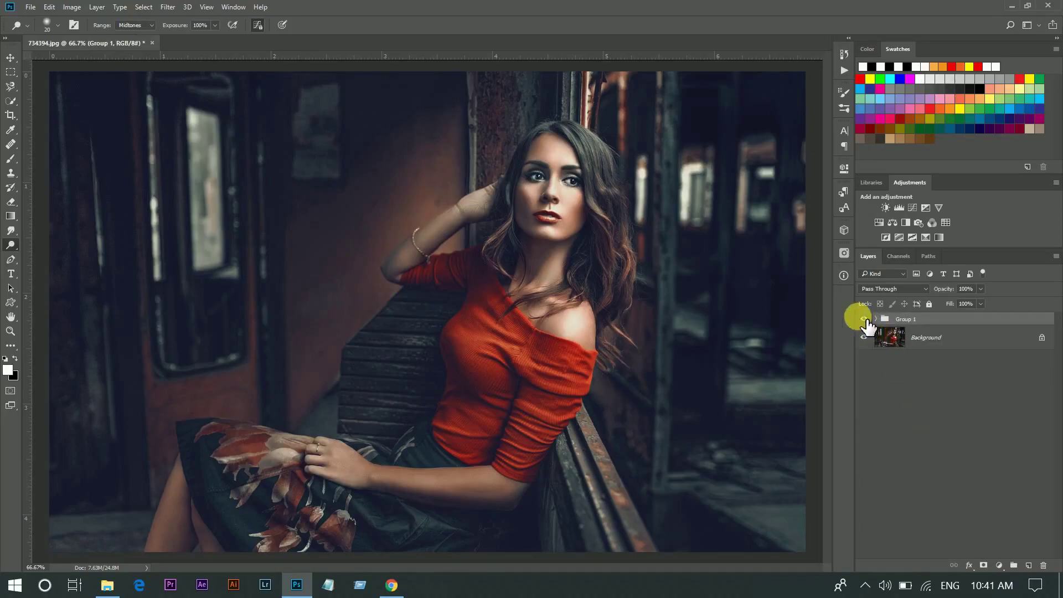
left_click(867, 320)
left_click(865, 320)
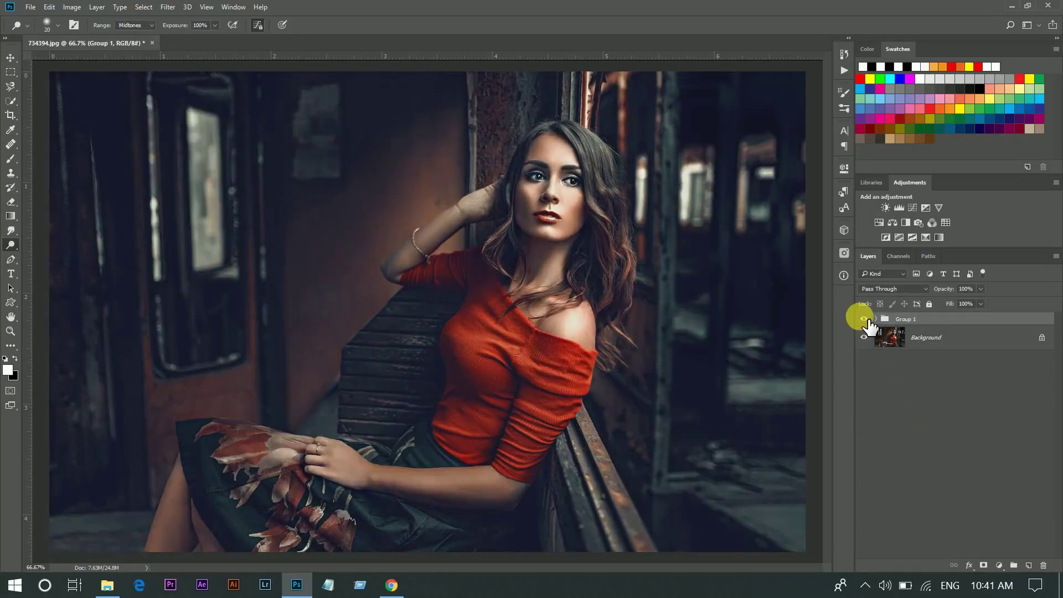